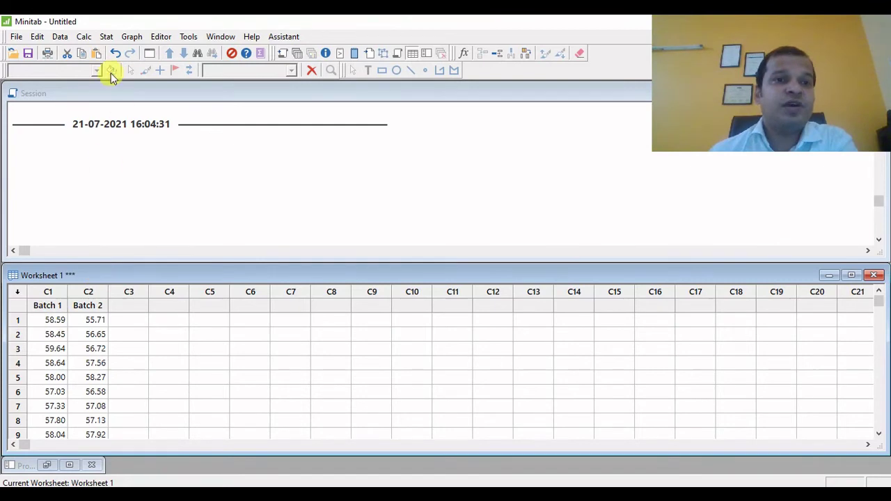
Start a 2-Sample t test with each sample in its own column.
left_click(105, 37)
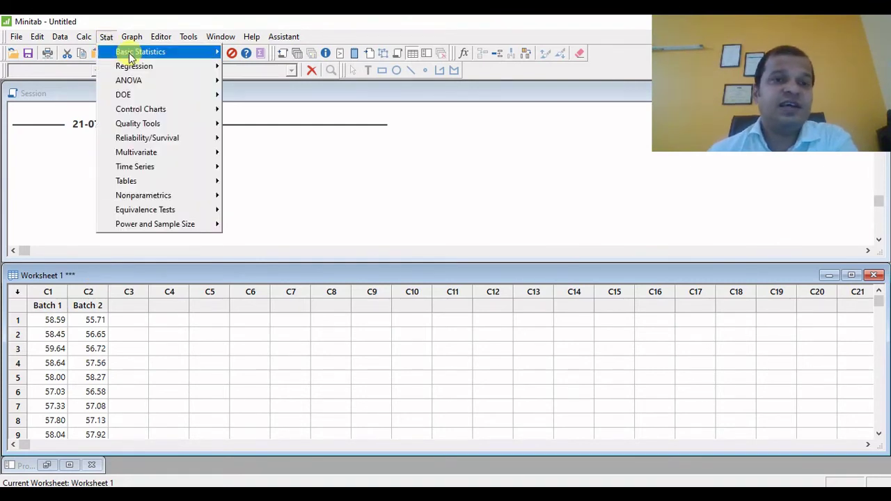
mouse_move(130, 54)
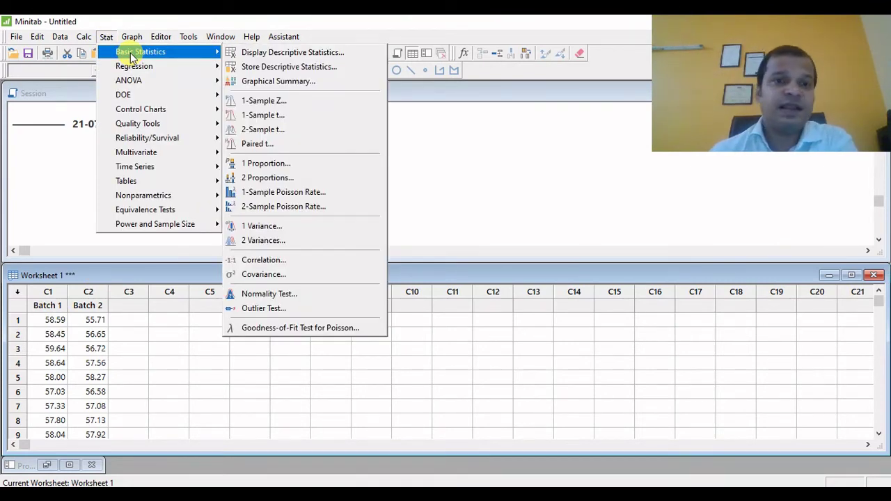
left_click(296, 129)
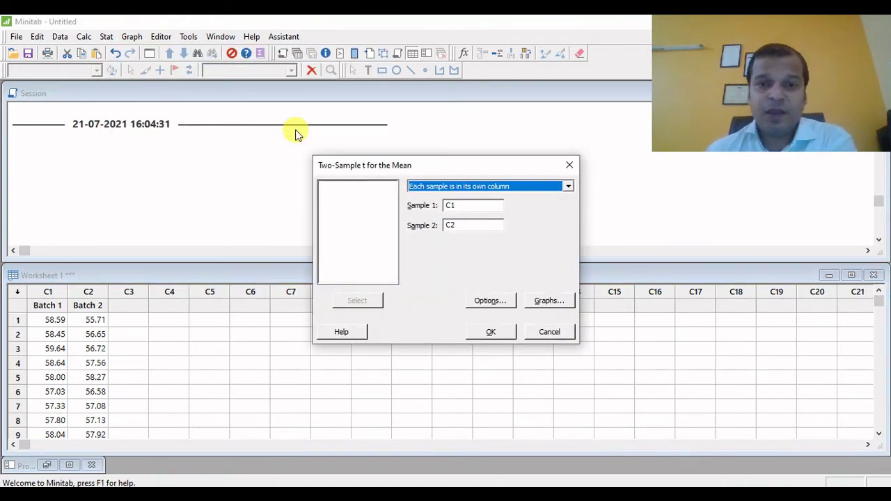
left_click(518, 186)
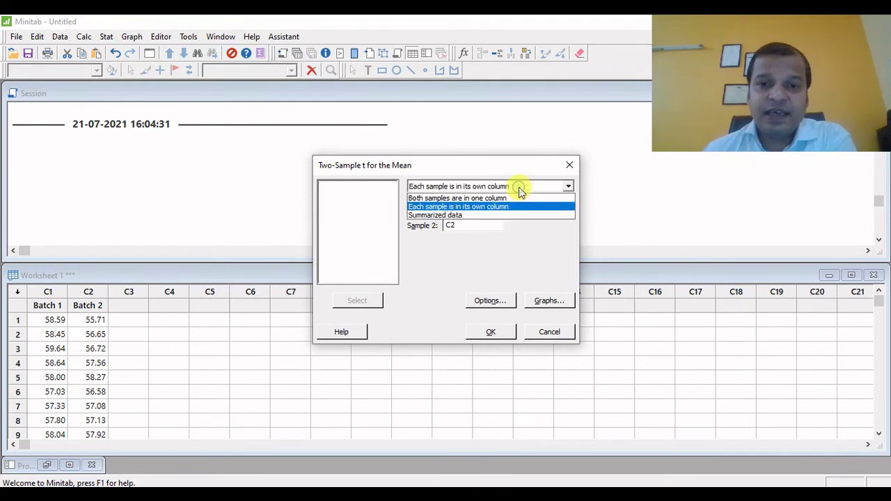
left_click(479, 207)
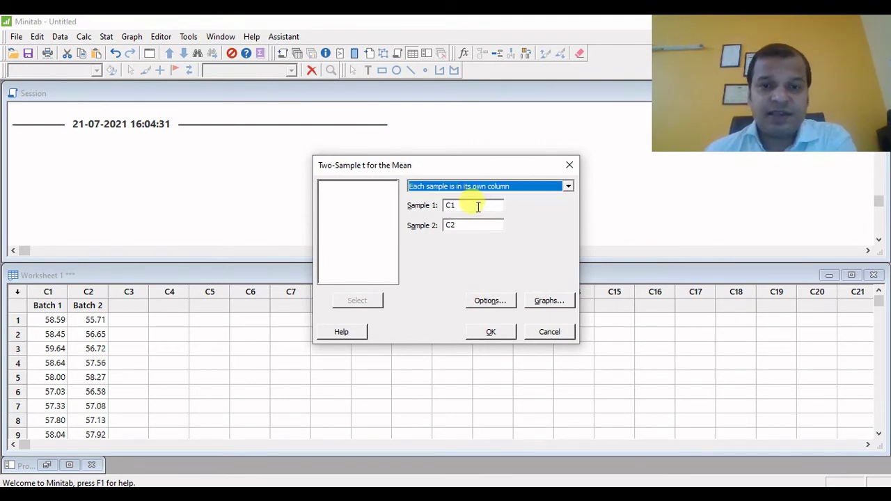
Try to assign the Batch 1 column as Sample 1 of the two-sample t test.
left_click(480, 207)
double_click(341, 188)
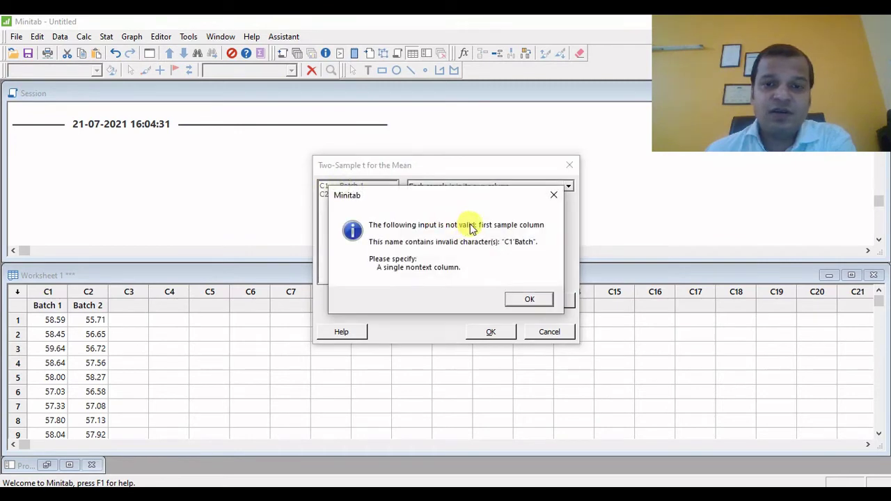
left_click(538, 302)
left_click(468, 224)
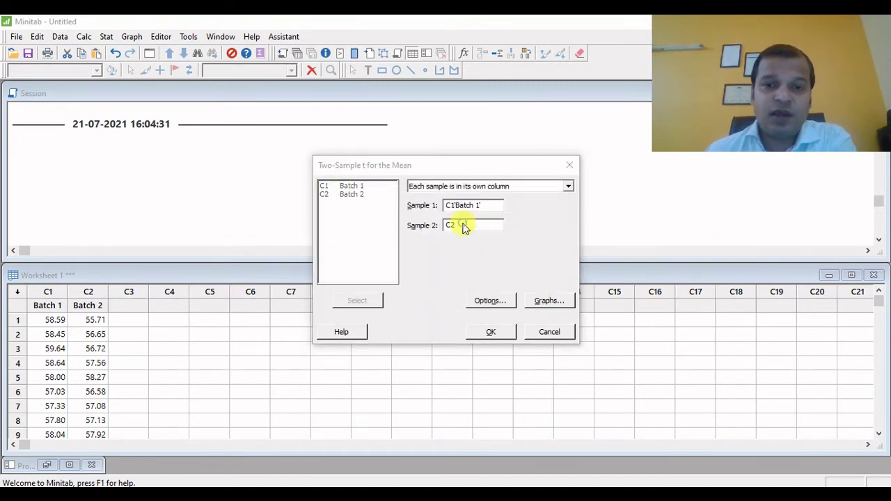
left_click(528, 298)
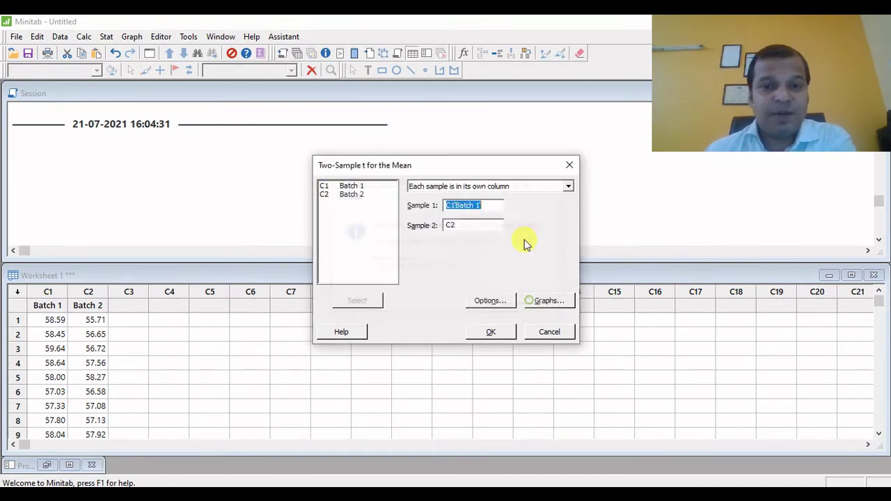
Clear both sample entries, and assign Batch 1 as Sample 1 and Batch 2 as Sample 2.
key("Delete")
left_click(479, 225)
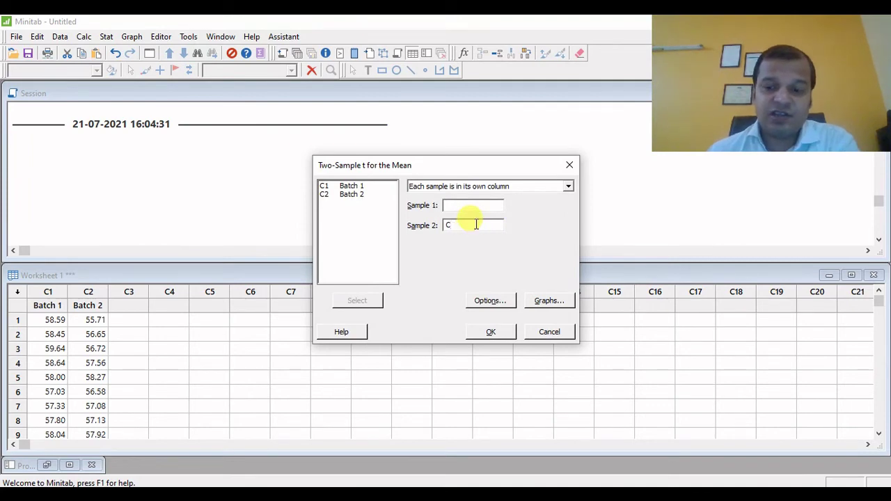
key("BackSpace")
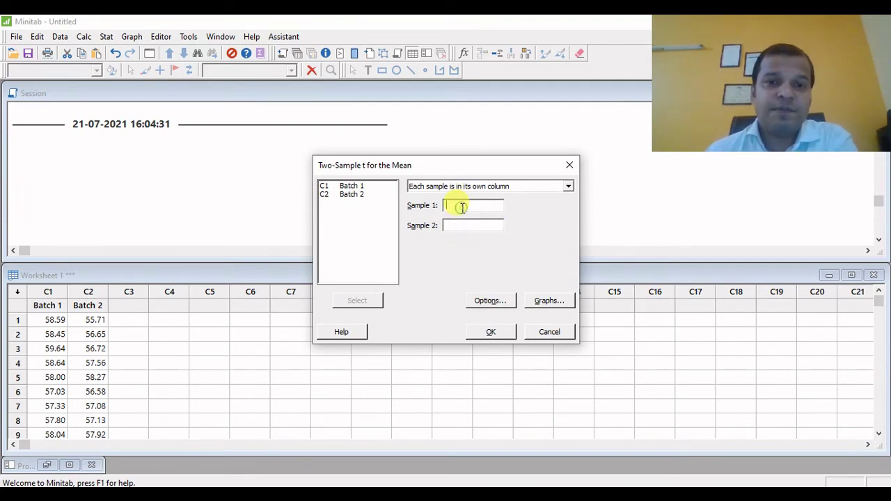
double_click(326, 187)
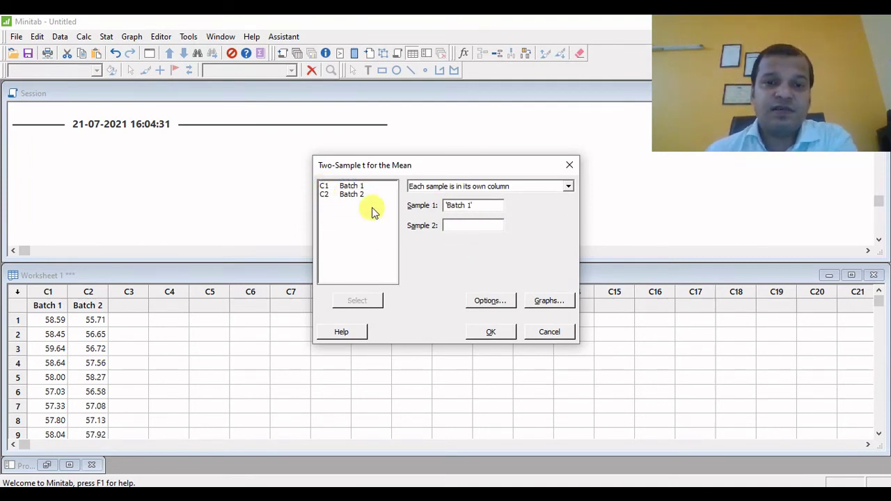
double_click(332, 195)
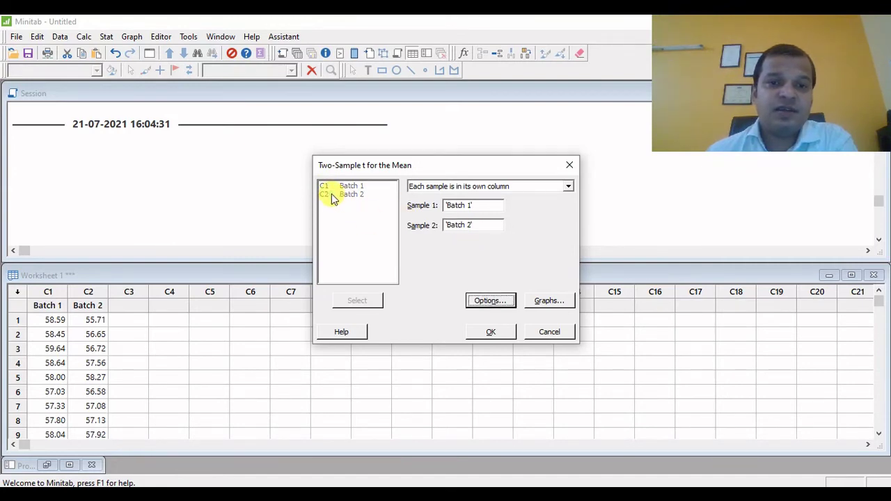
Set the confidence level of the two-sample t test to 95.
left_click(487, 300)
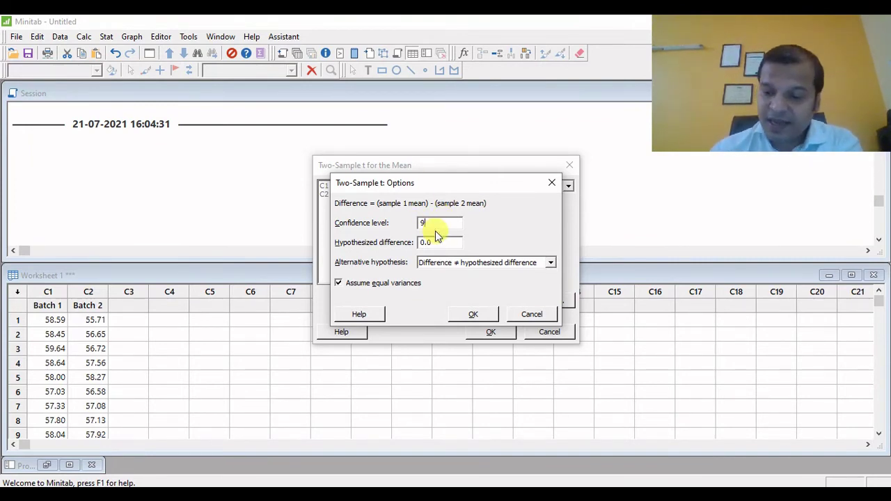
type("5")
key("Return")
Choose "Difference ≠ hypothesized difference" as the alternative hypothesis and run the two-sample t test.
left_click(483, 298)
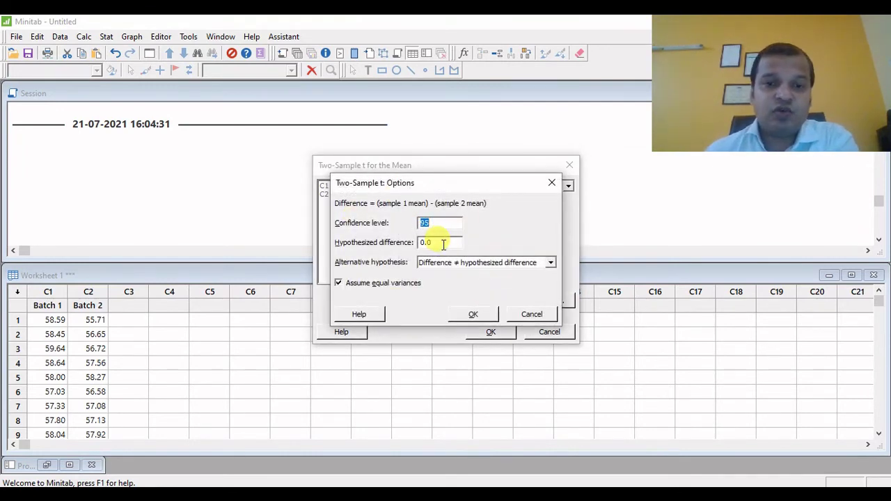
left_click(431, 244)
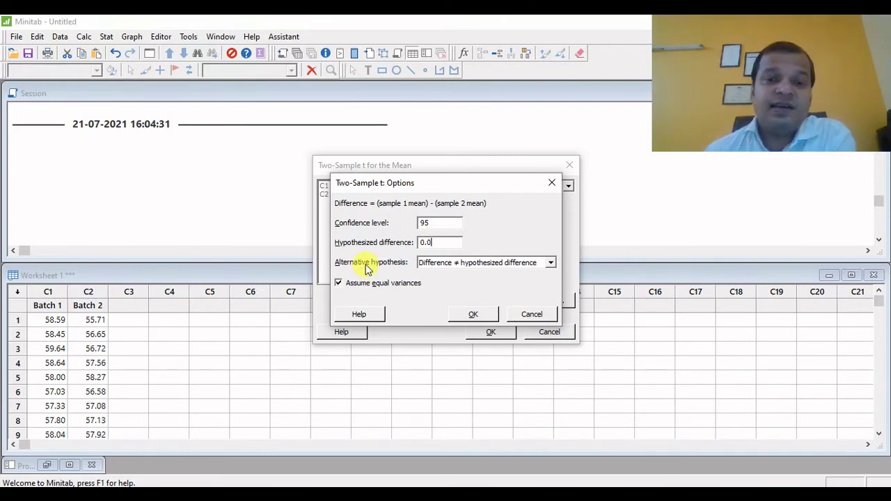
left_click(544, 266)
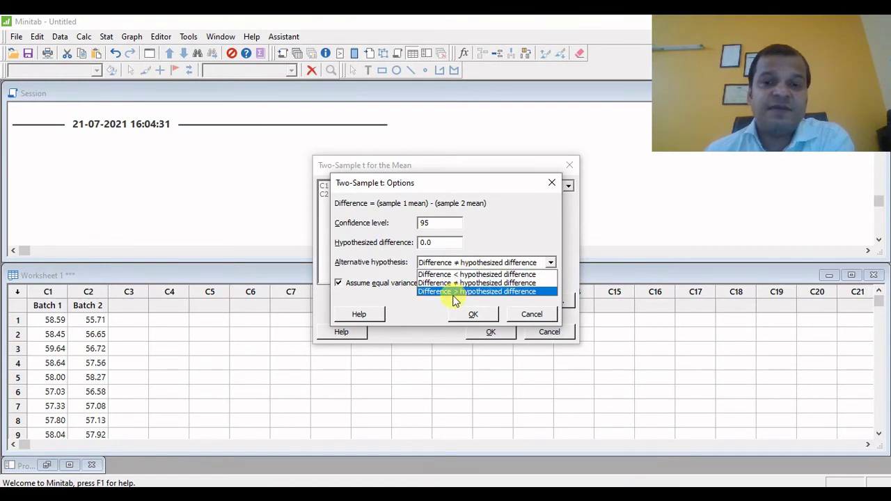
left_click(464, 284)
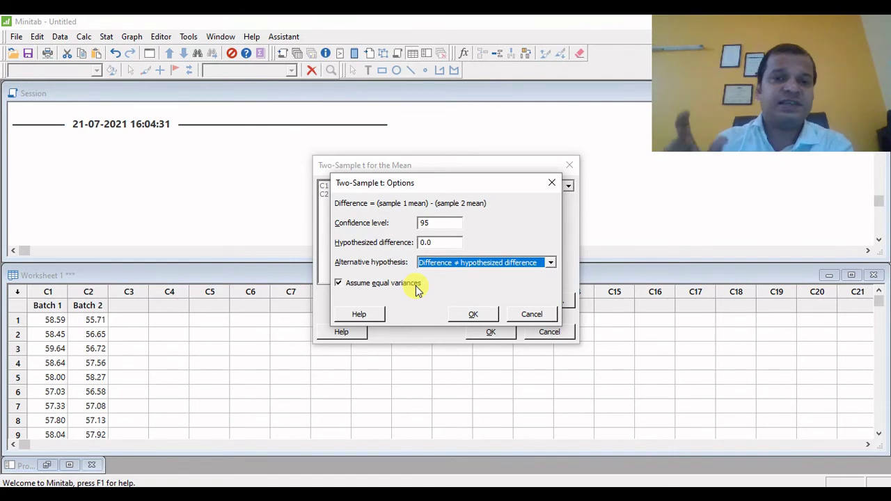
left_click(479, 317)
left_click(491, 333)
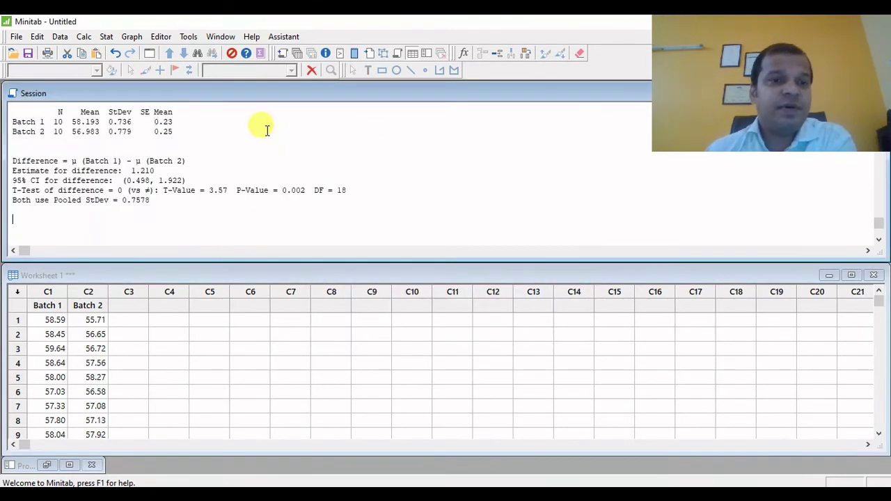
Review the two-sample t-test output for Batch 1 and Batch 2 and highlight its P-Value.
scroll(216, 197, "up", 2)
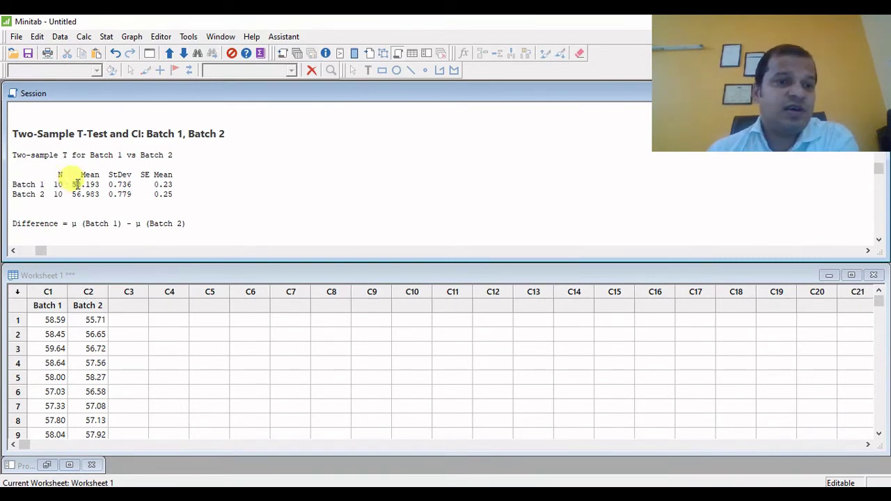
left_click(877, 239)
left_click(877, 240)
left_click(878, 239)
left_click(877, 240)
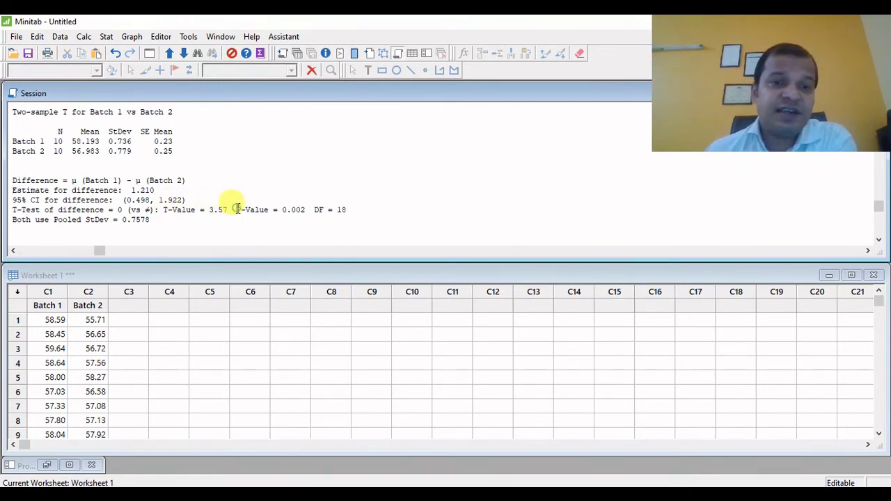
left_click_drag(237, 210, 304, 207)
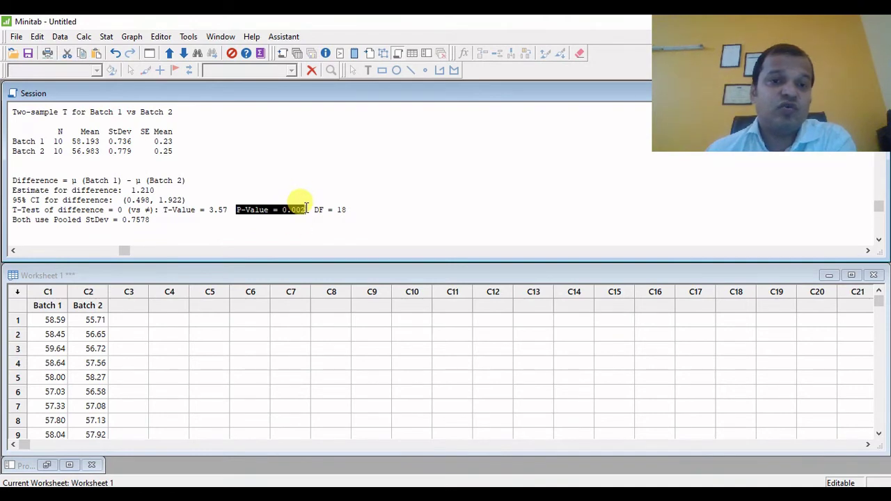
Enter the labels "p Value" in row 2 and "Alpha Value" in row 3 of worksheet column C7.
left_click(291, 350)
left_click(297, 333)
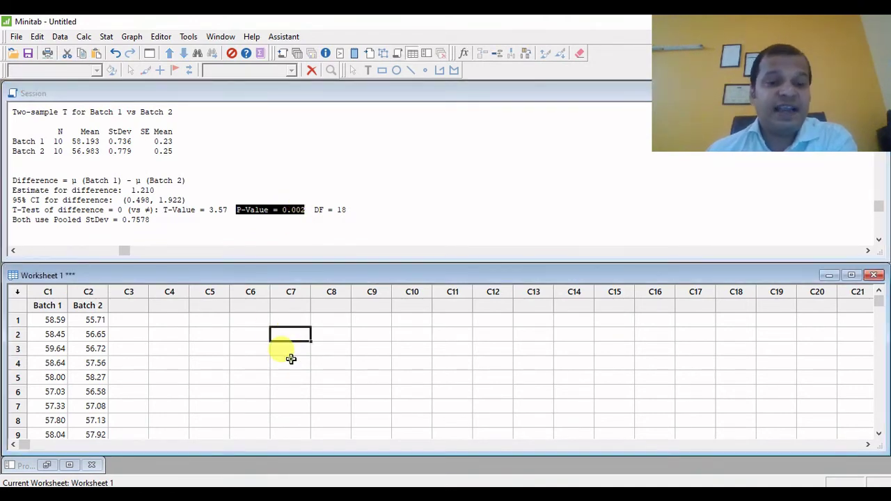
left_click(291, 209)
left_click(294, 332)
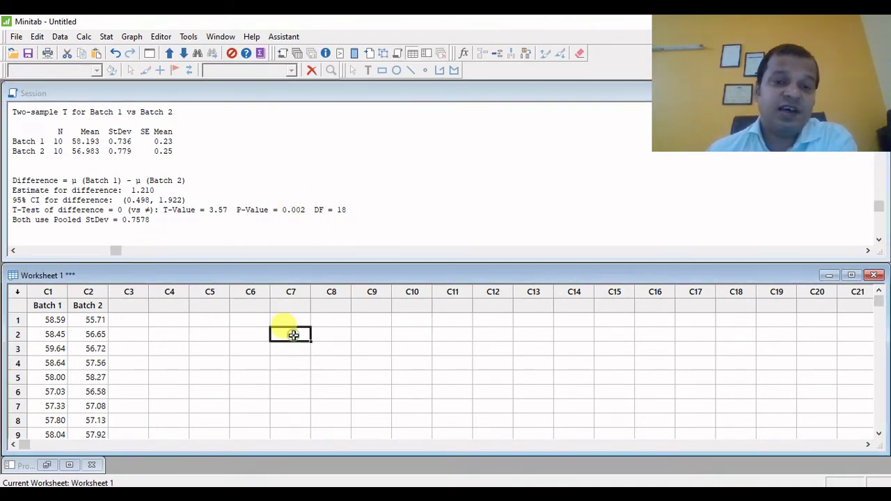
type("p Value")
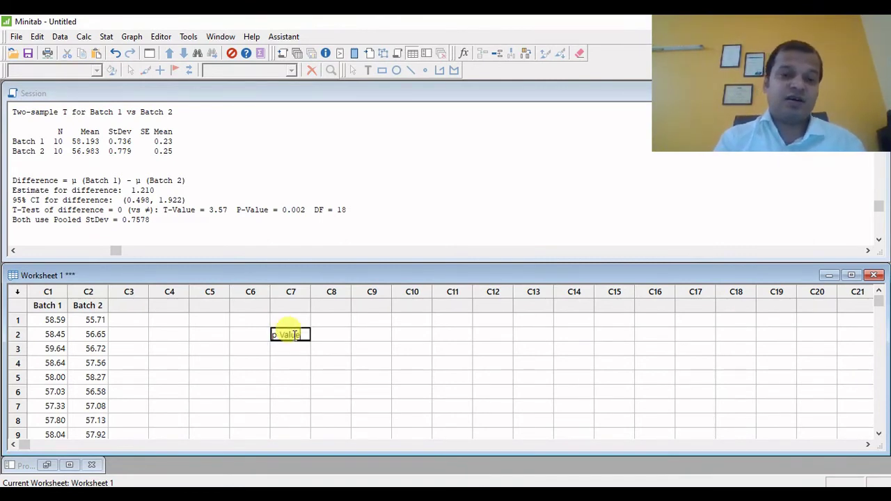
left_click(264, 349)
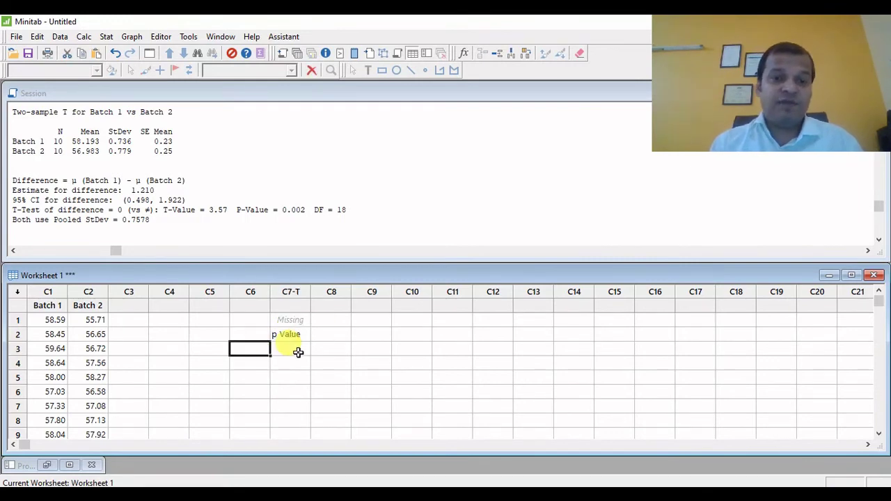
left_click(296, 349)
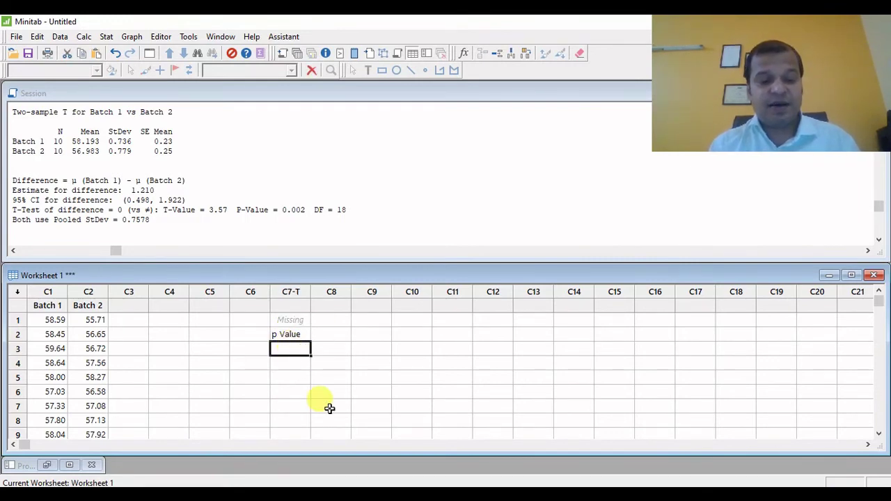
type("Alpha Value")
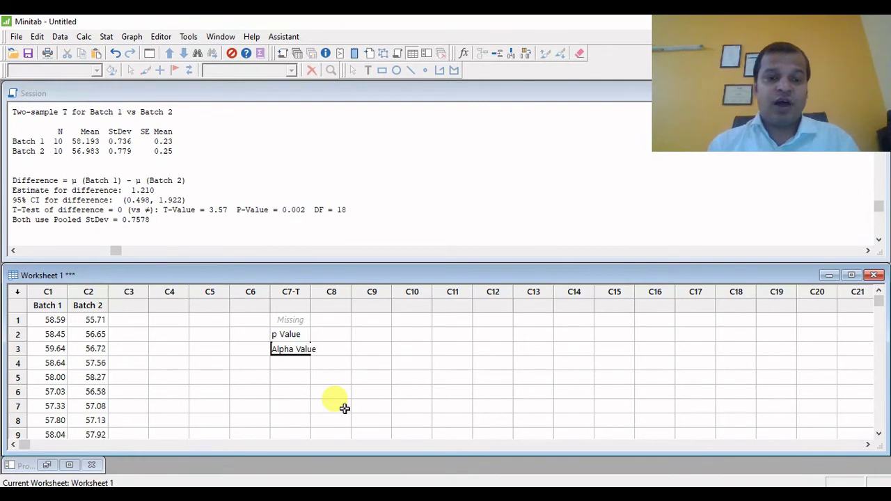
Enter 0.05 beside Alpha Value and 0.002 beside p Value in column C8.
key("Tab")
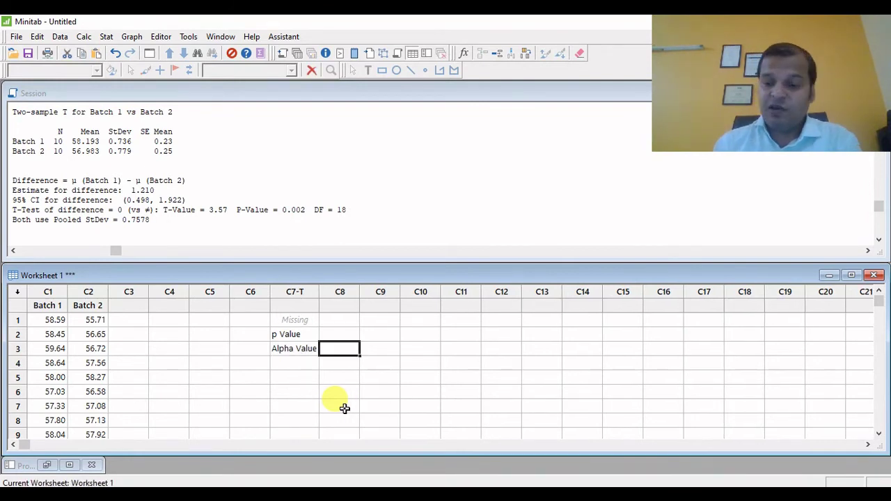
type("0")
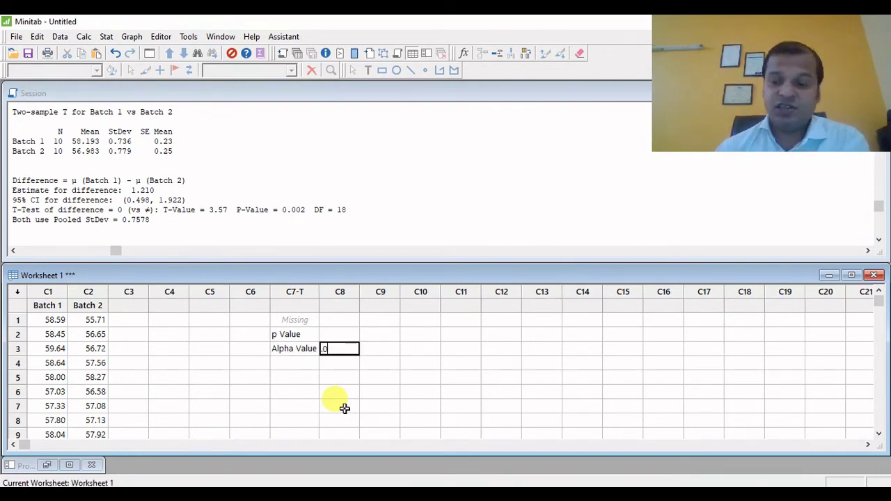
type(".05")
key("Return")
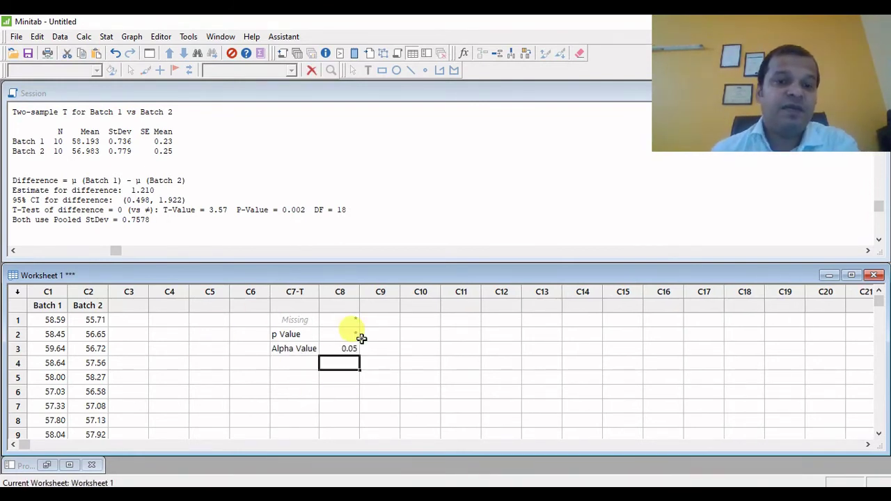
left_click(362, 336)
left_click(342, 337)
left_click(348, 336)
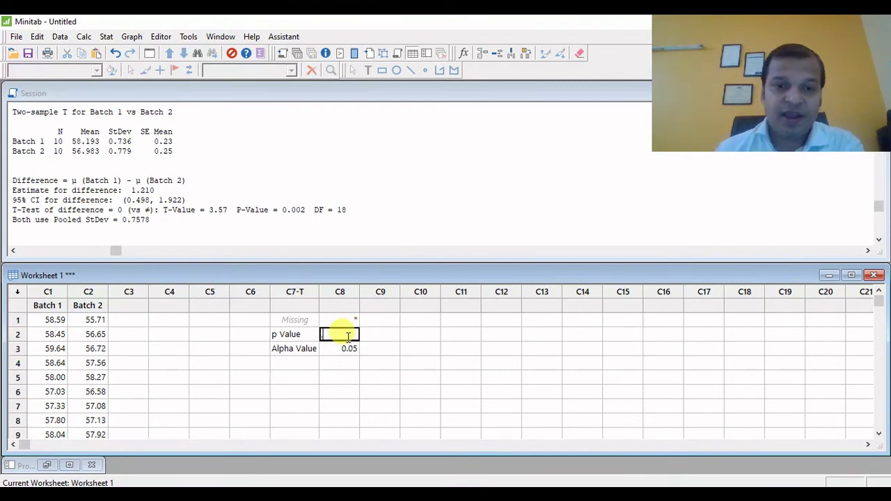
key("Return")
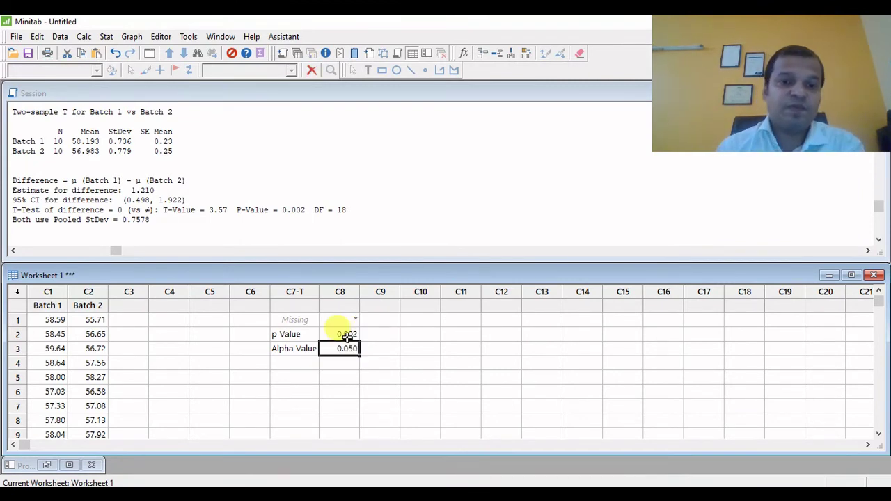
Set the p Value in row 2 of worksheet column C8 to 0.10.
left_click(310, 336)
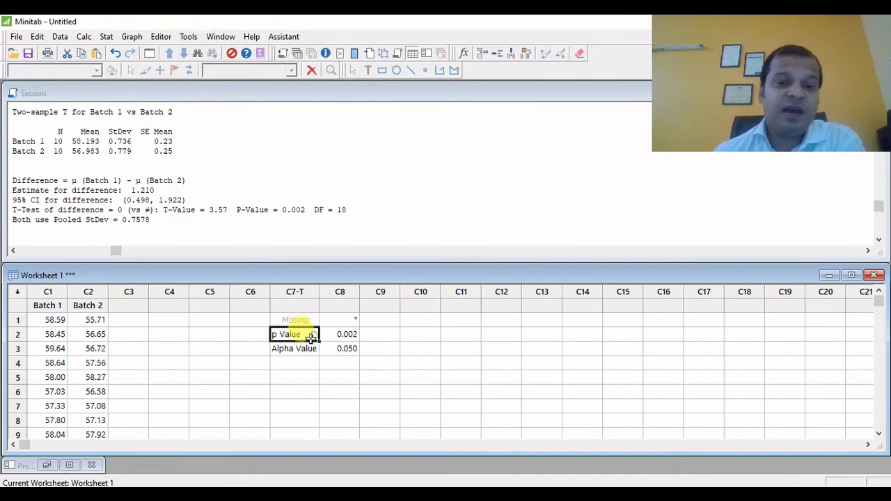
left_click(305, 346)
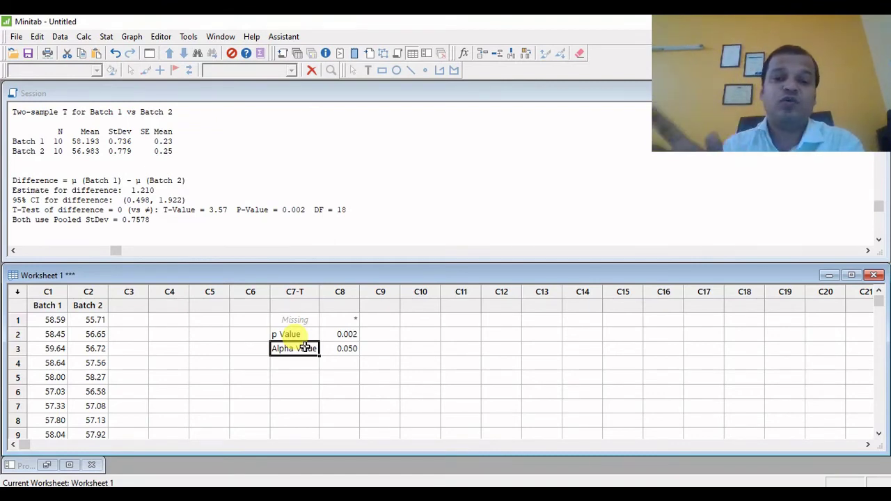
left_click(350, 334)
key("BackSpace")
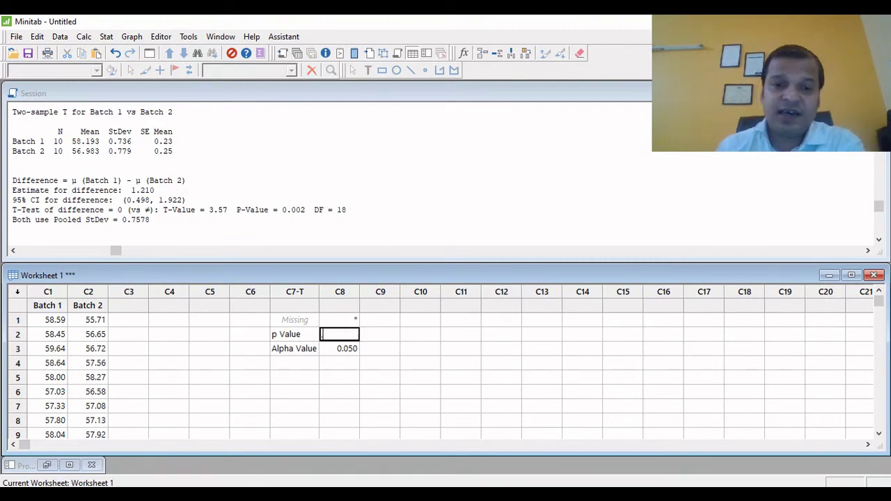
type(".10")
key("Return")
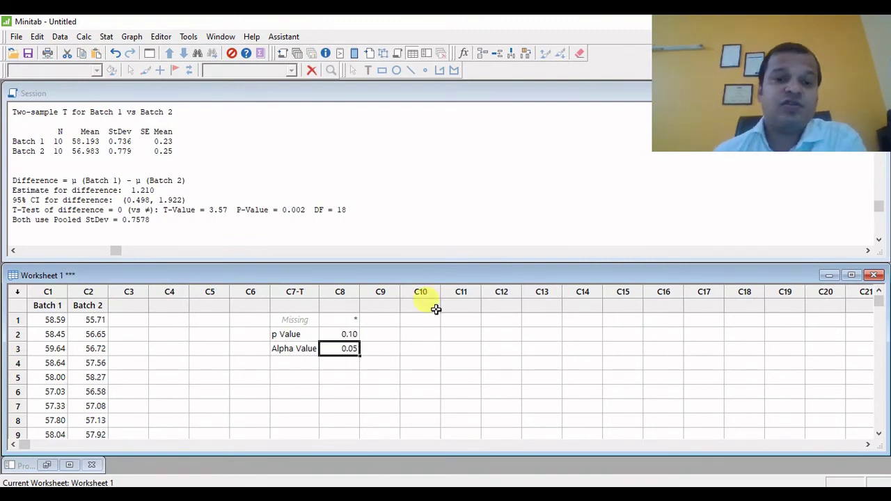
Enter 0.002 as the p Value in row 2 of column C8.
left_click(353, 334)
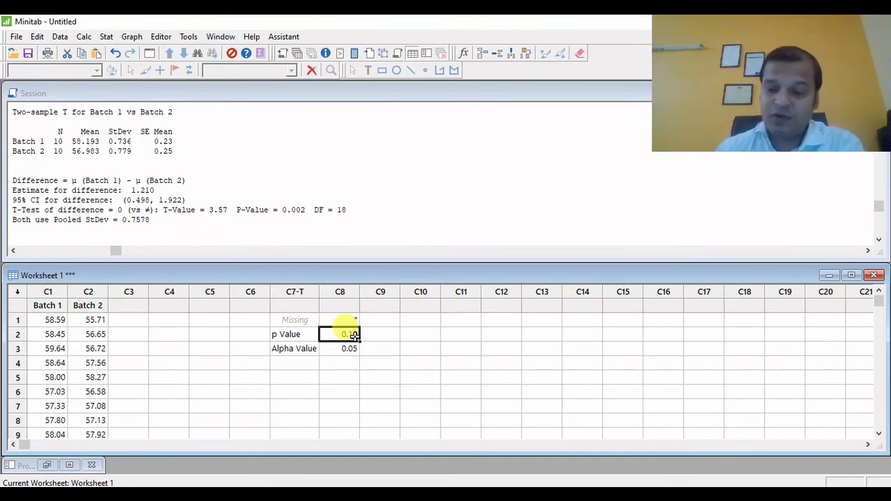
type("0.002")
key("Return")
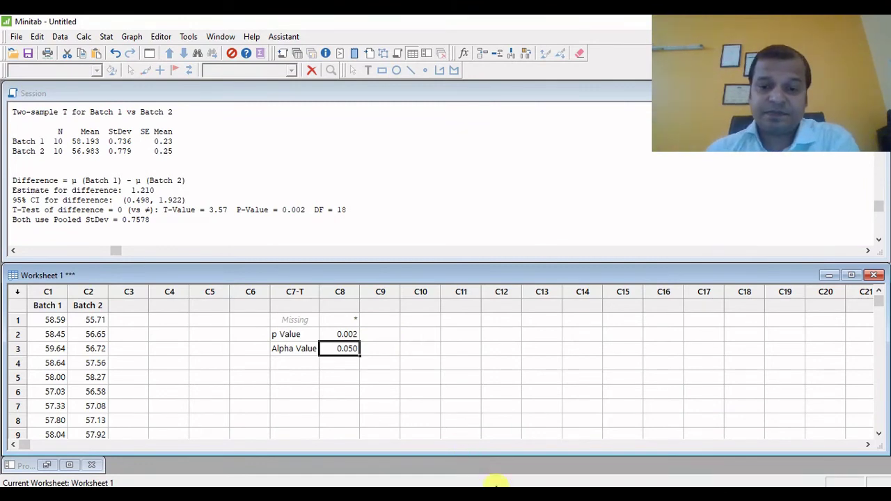
Switch to the t Test workbook in Excel and look over the Batch 1 and Batch 2 data.
key("alt+Tab")
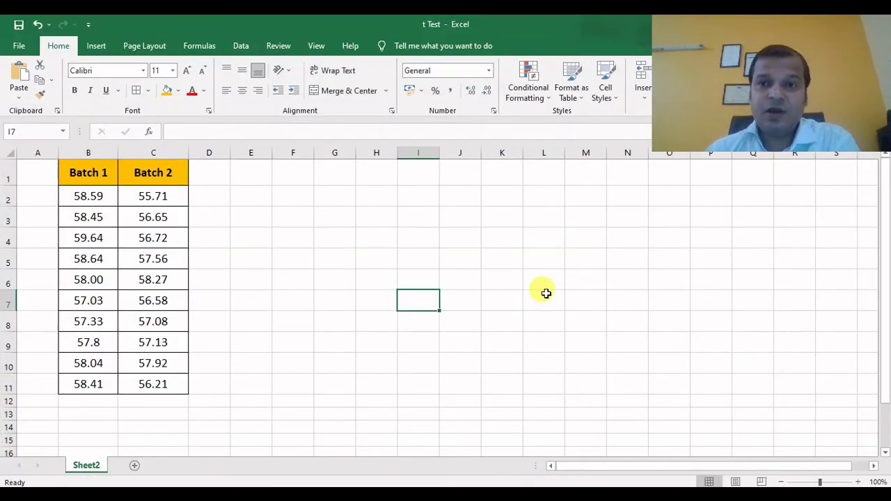
left_click_drag(776, 23, 774, 234)
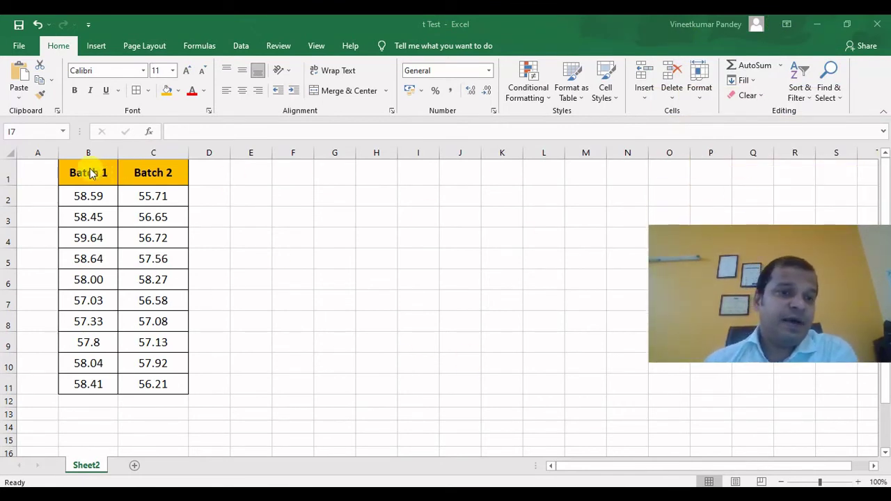
left_click_drag(83, 174, 169, 376)
left_click(266, 350)
left_click(87, 177)
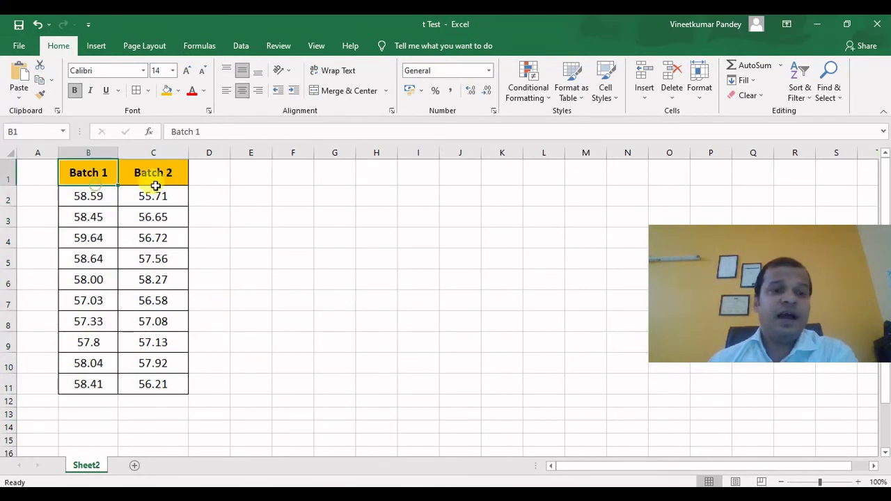
left_click(142, 218)
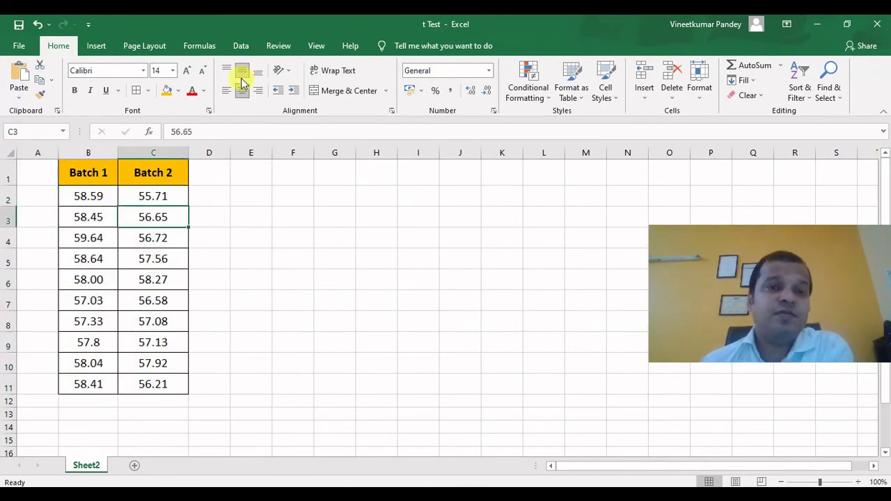
Display the add-ins list in the Excel options and look at the Analysis ToolPak entry and the inactive add-ins.
left_click(242, 46)
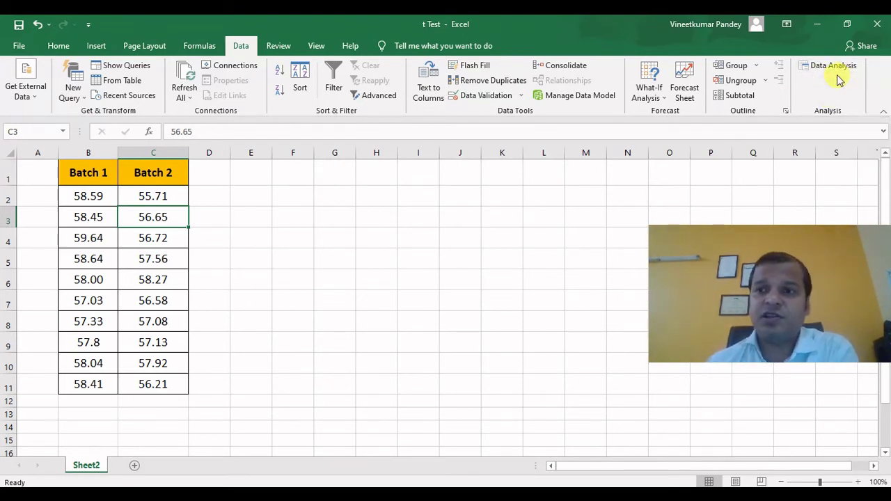
left_click(19, 46)
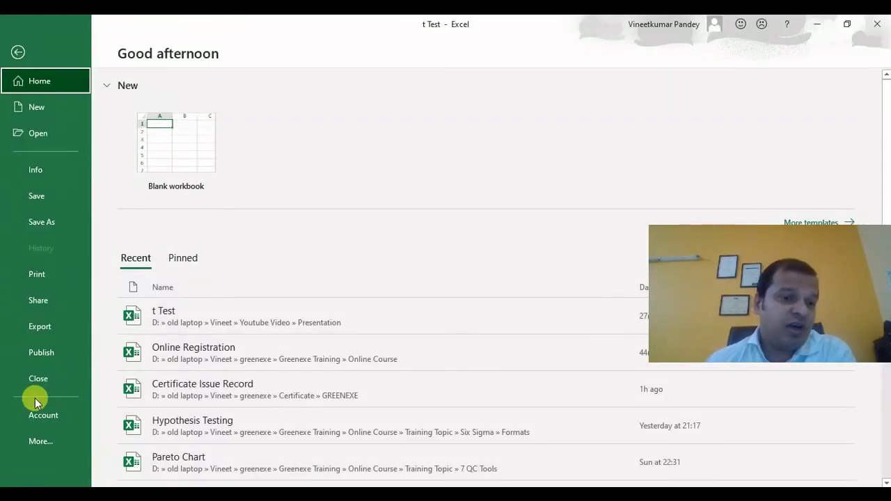
left_click(40, 441)
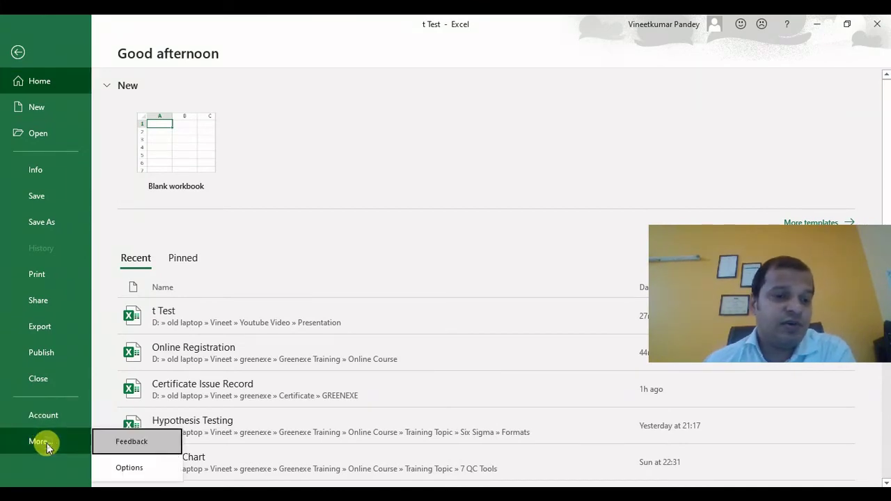
left_click(139, 470)
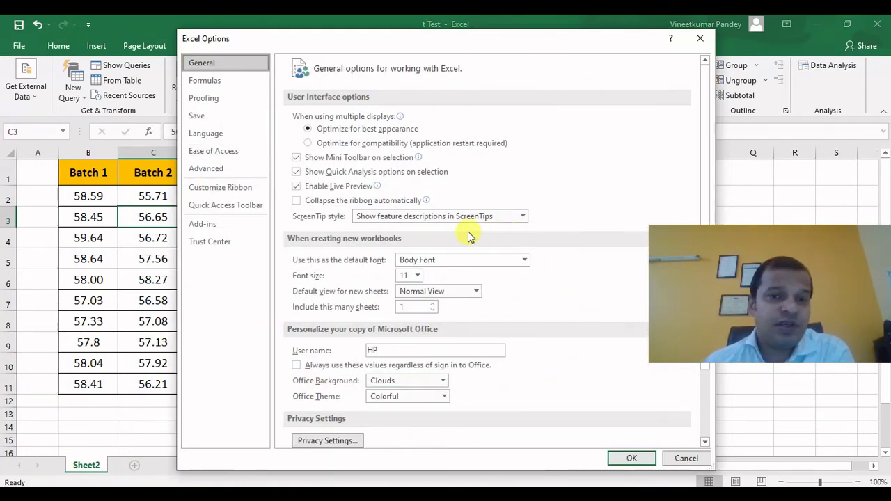
left_click(226, 225)
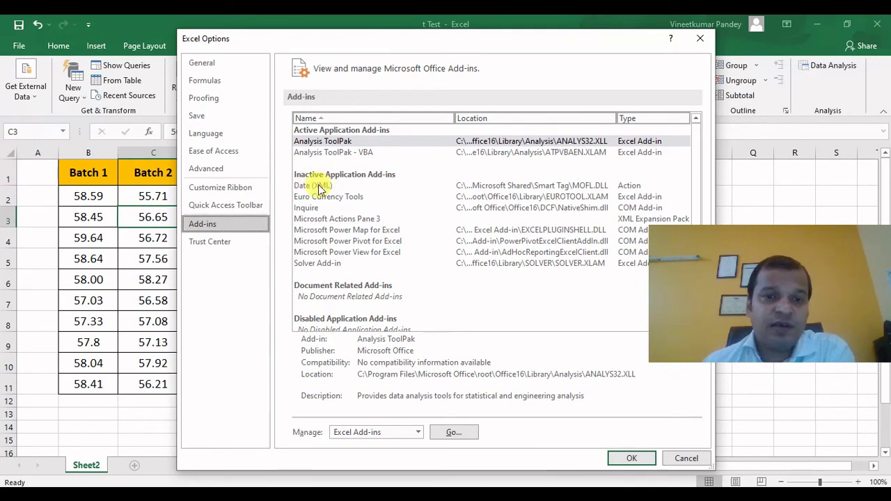
left_click(325, 141)
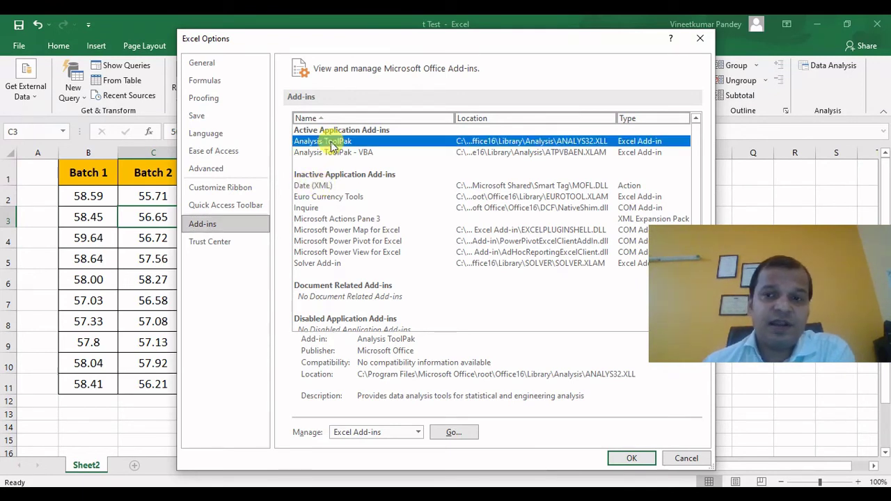
left_click(324, 186)
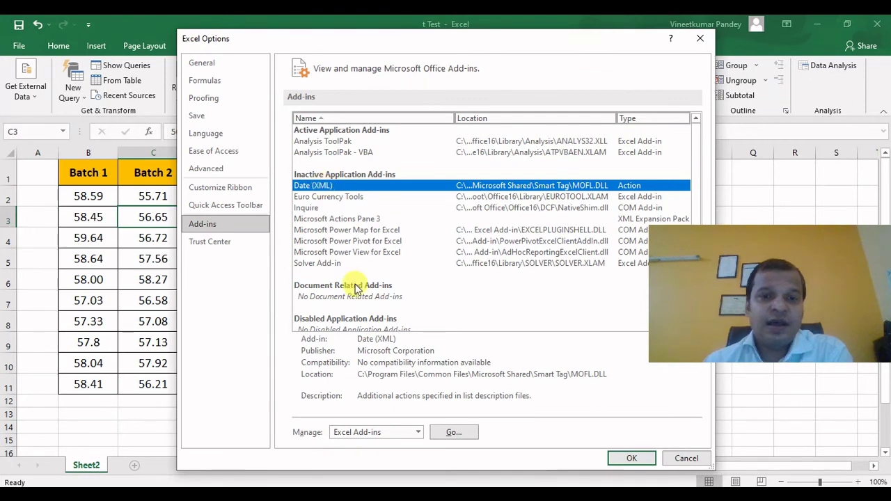
Make sure Analysis ToolPak is enabled among the available Excel add-ins and confirm.
left_click(453, 433)
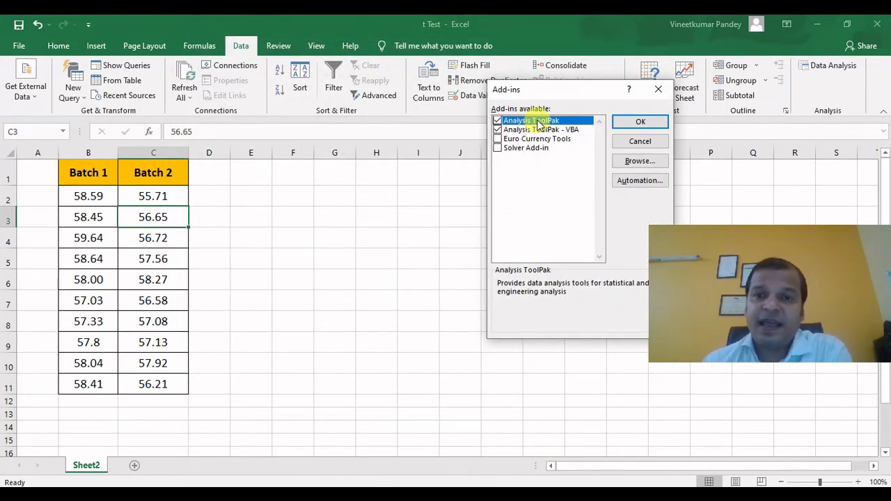
left_click(497, 121)
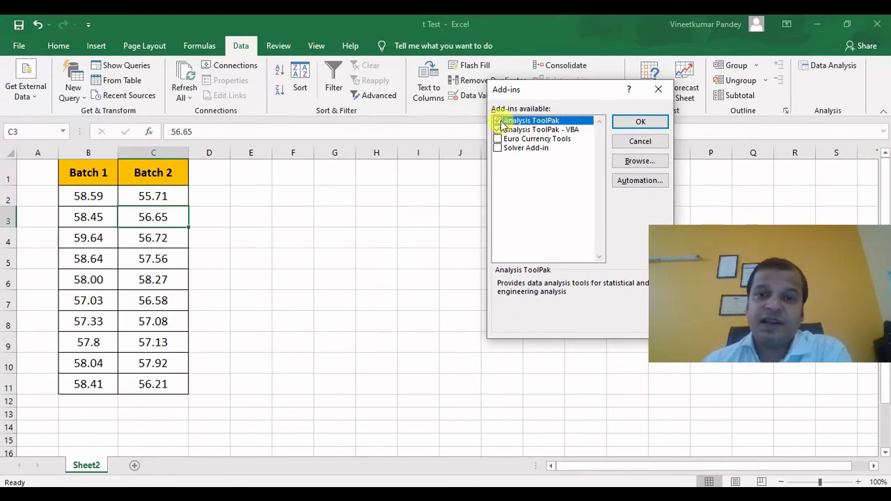
left_click(631, 121)
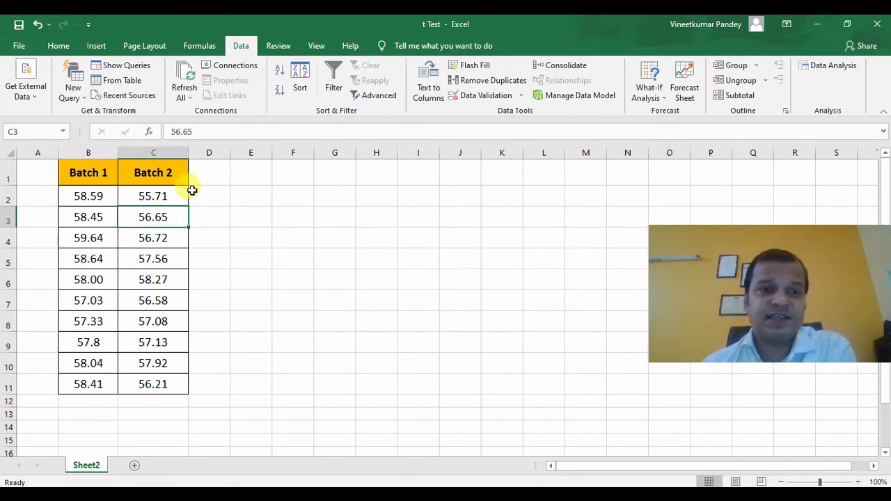
Start the "t-Test: Two-Sample Assuming Equal Variances" tool from Data Analysis and bring its settings dialog to the front.
left_click(832, 66)
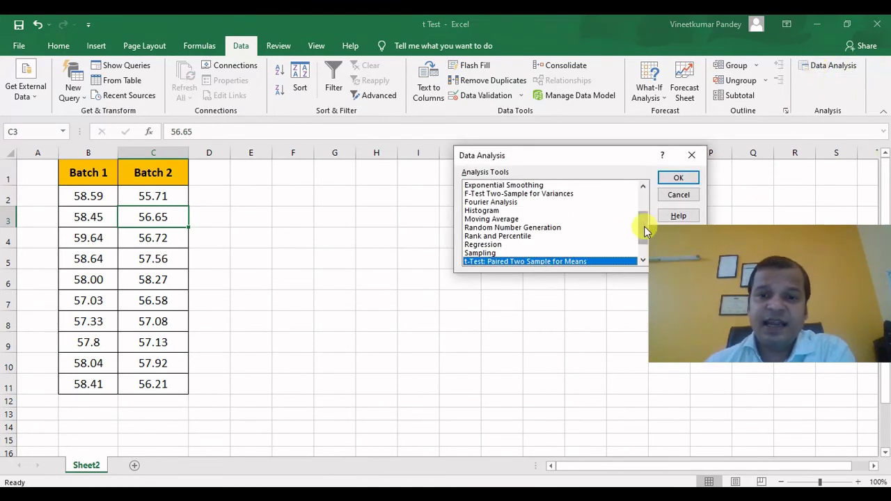
left_click_drag(644, 227, 644, 179)
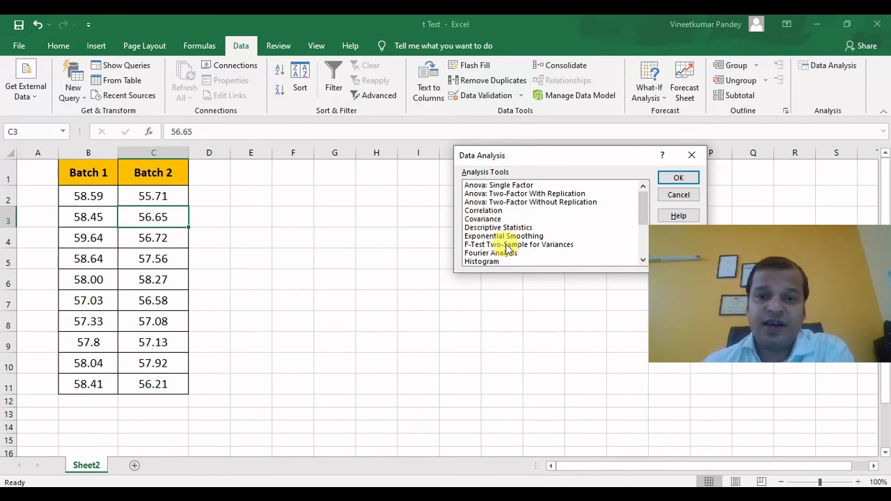
left_click_drag(643, 202, 643, 218)
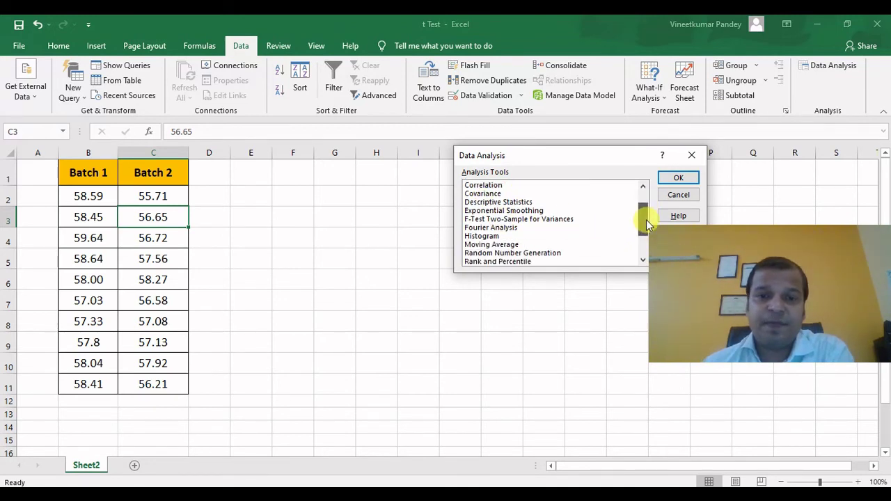
left_click(644, 260)
left_click(644, 260)
left_click(644, 260)
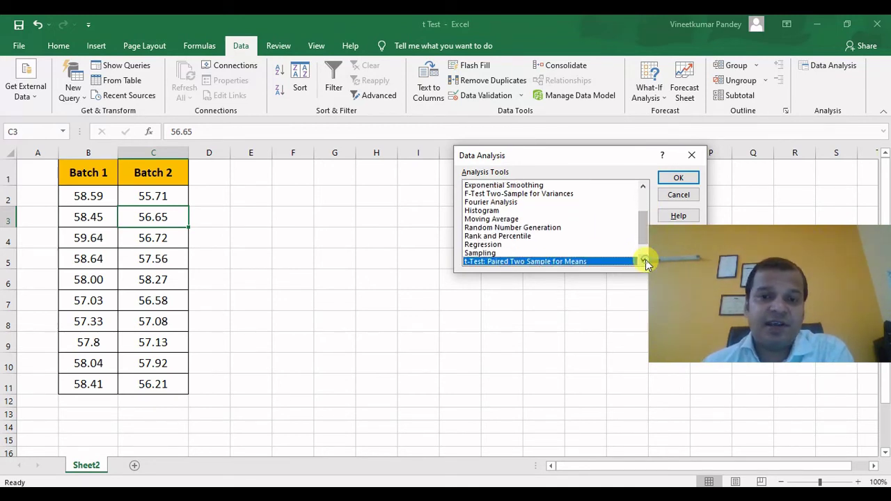
left_click(644, 261)
left_click(644, 260)
left_click(643, 260)
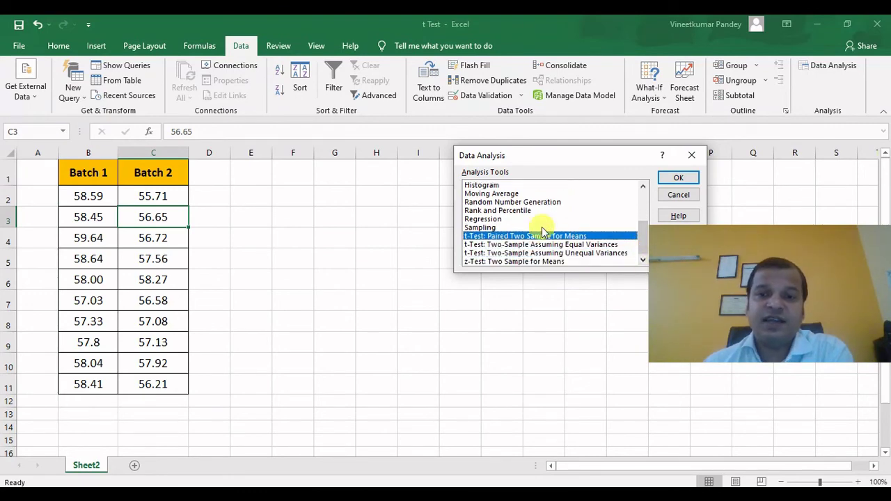
left_click(497, 246)
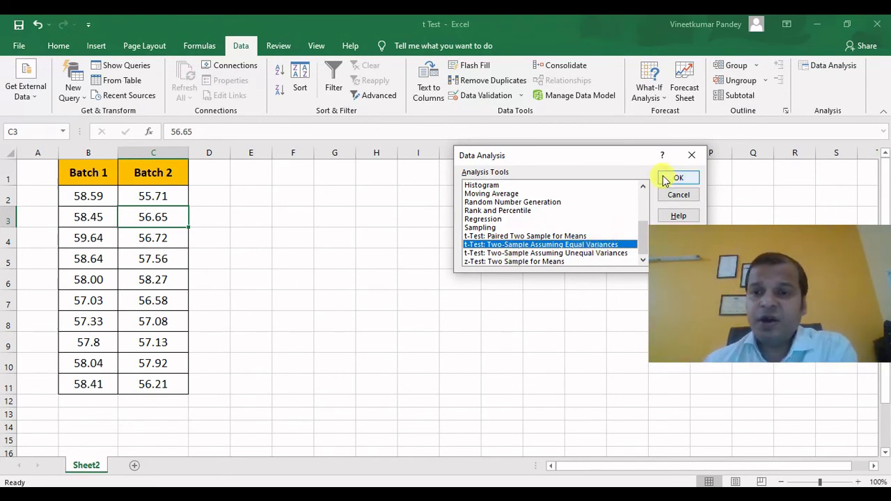
left_click_drag(800, 255, 797, 336)
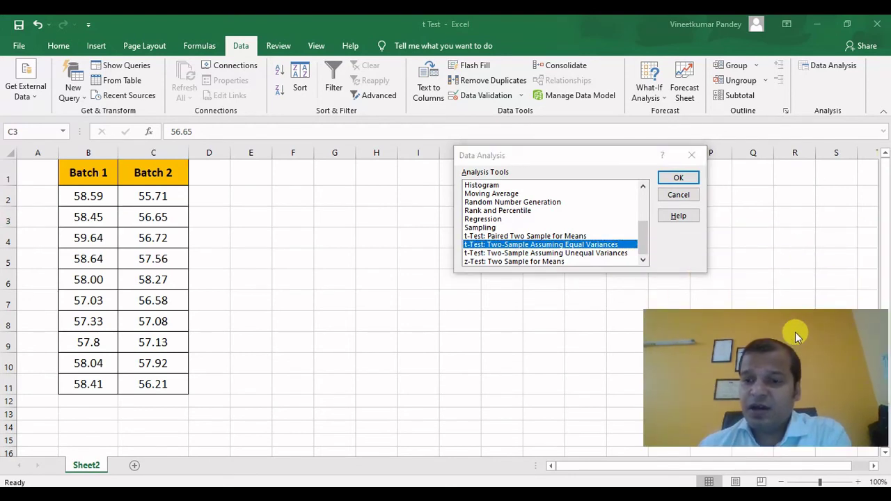
left_click(678, 178)
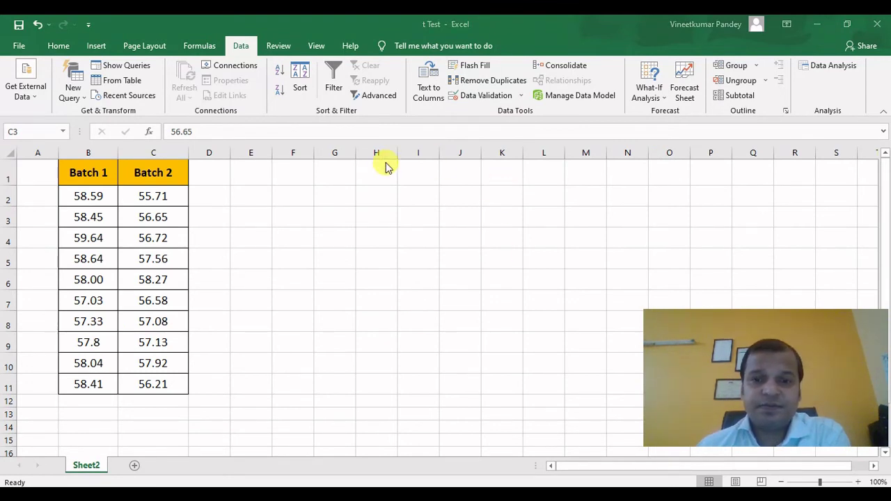
mouse_move(582, 495)
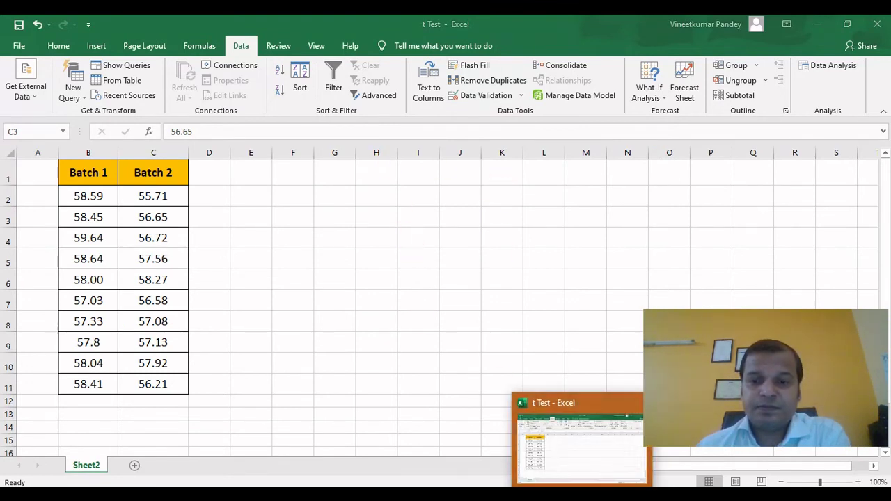
left_click(582, 448)
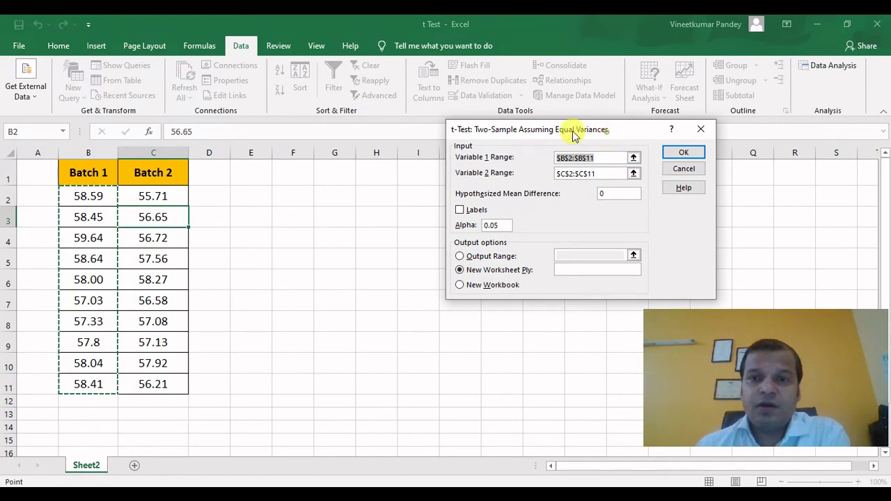
Clear the Variable 1 and Variable 2 ranges in the equal-variances t-test settings.
left_click_drag(572, 135, 466, 131)
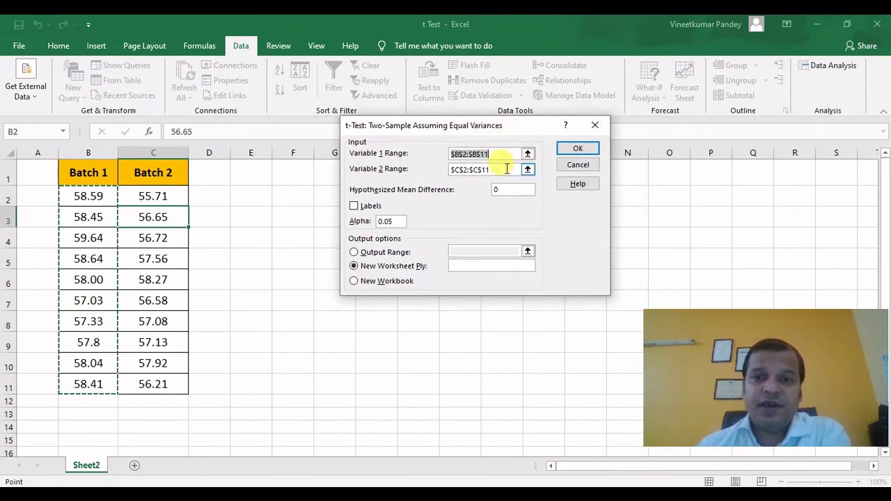
key("Tab")
key("Delete")
left_click_drag(504, 153, 424, 155)
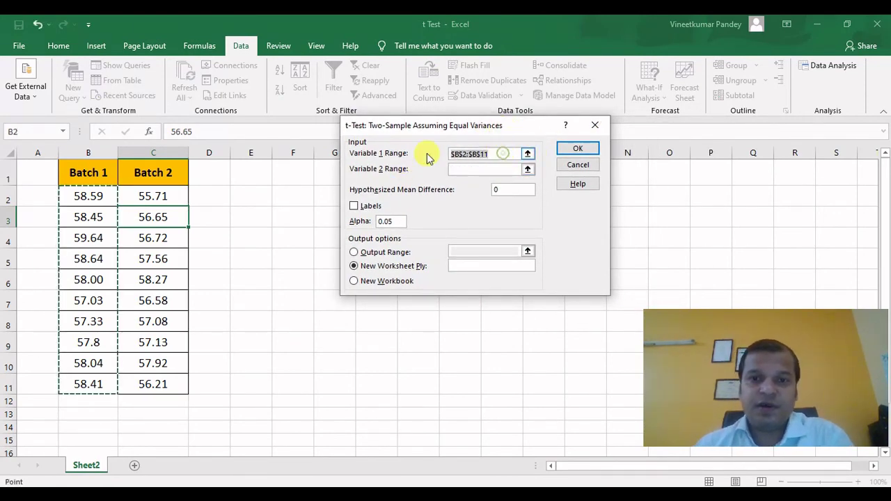
key("Delete")
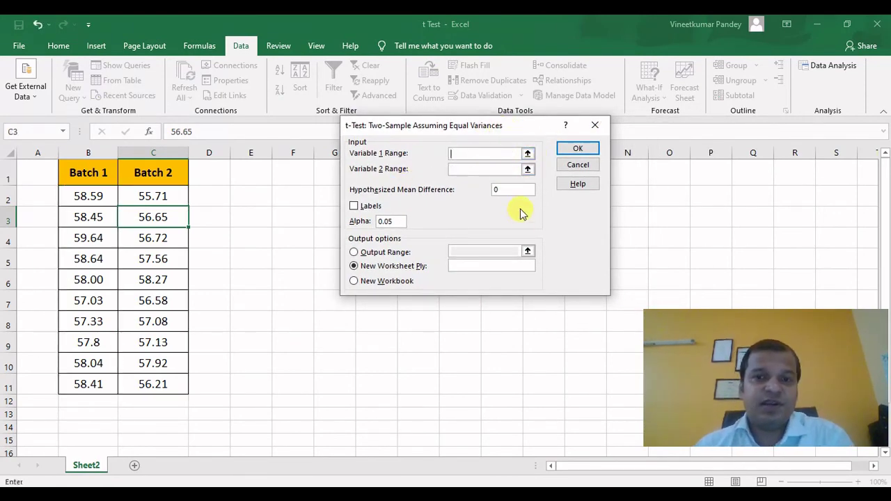
Set the t-test's Variable 1 range to the Batch 1 values $B$2:$B$11 and the Variable 2 range to the Batch 2 values $C$2:$C$11.
left_click(528, 154)
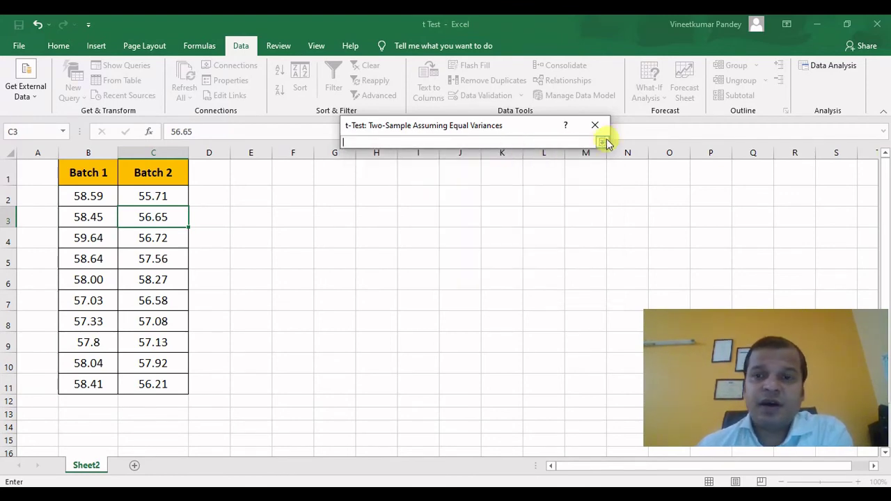
left_click(603, 142)
left_click(529, 154)
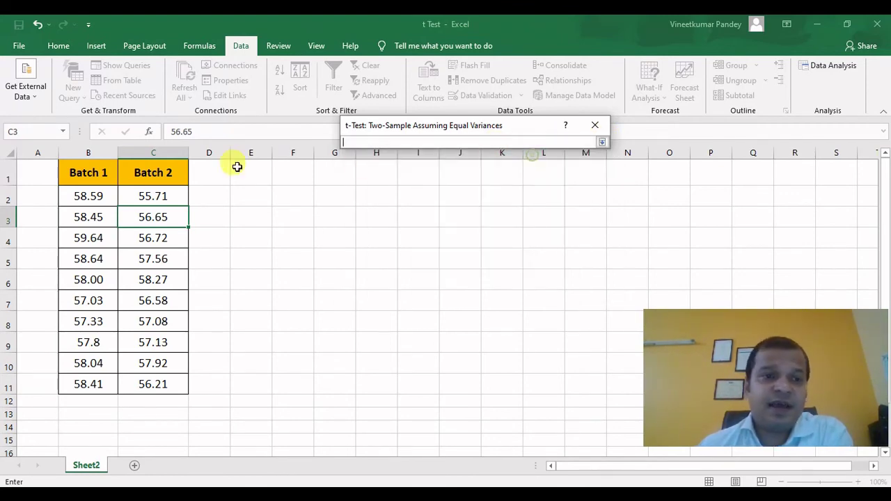
left_click_drag(84, 198, 82, 386)
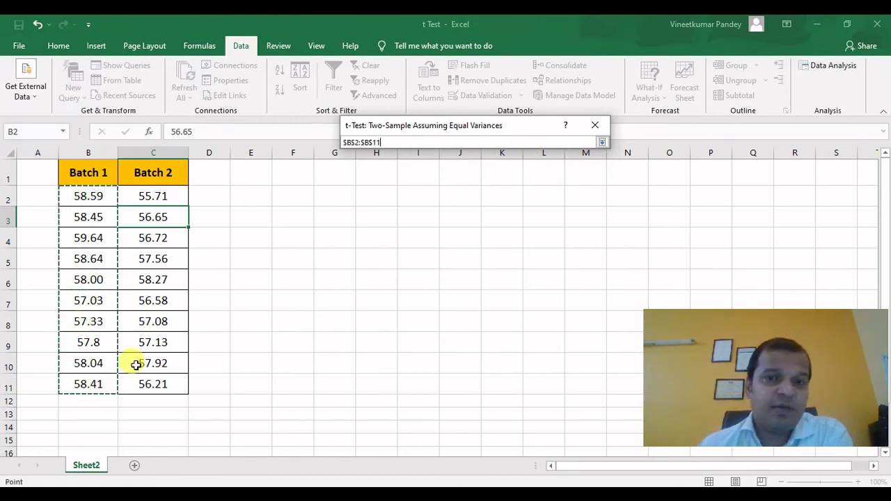
left_click(603, 142)
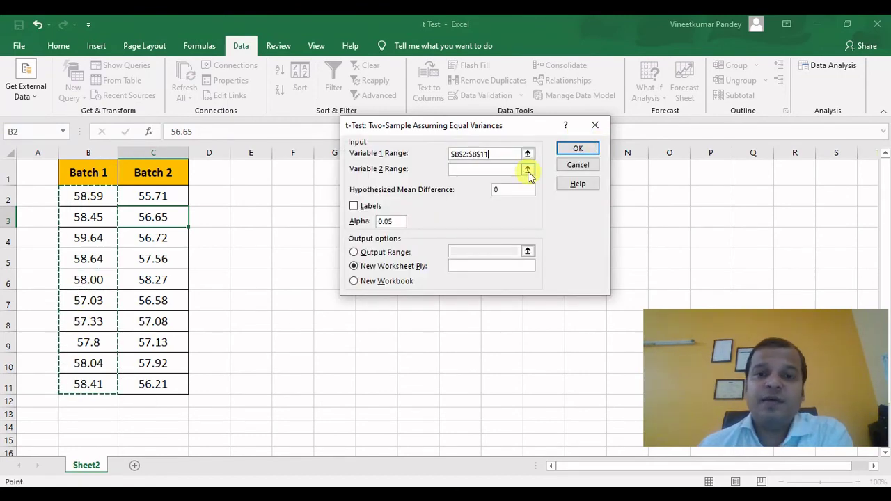
left_click(529, 168)
left_click_drag(153, 195, 155, 386)
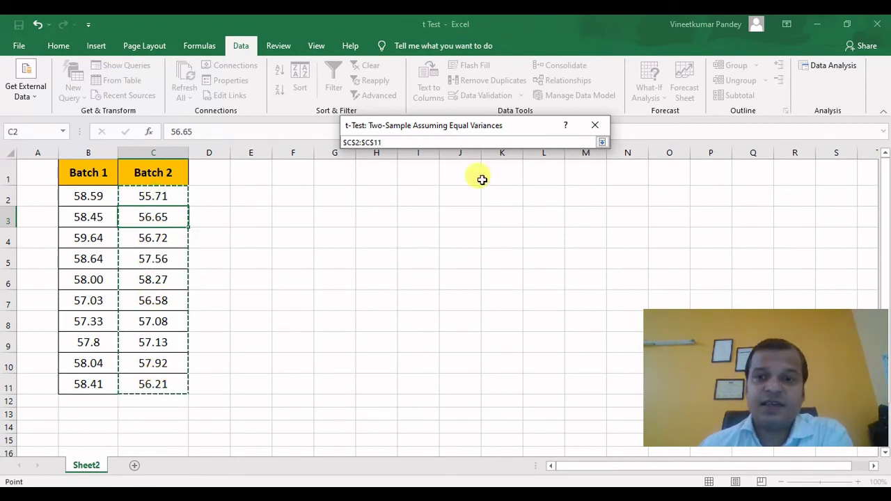
left_click(603, 142)
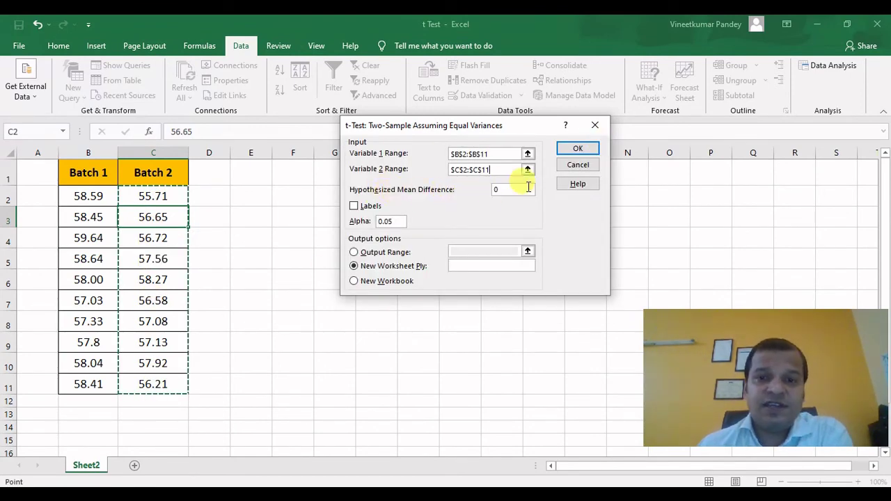
Set the hypothesized mean difference to 0 and run the t-test at alpha 0.05 with output to a new worksheet.
left_click(502, 191)
type("0")
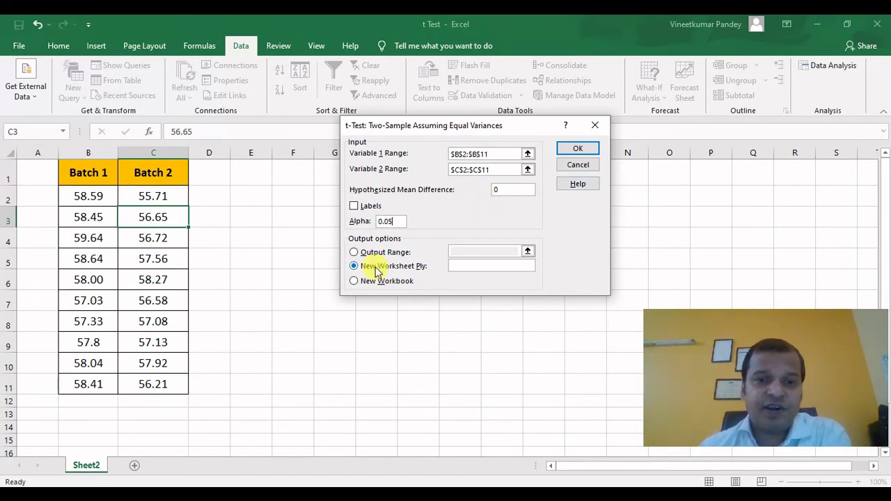
left_click(577, 152)
Autofit columns A, B and C of the t-test output to their contents.
left_click(206, 257)
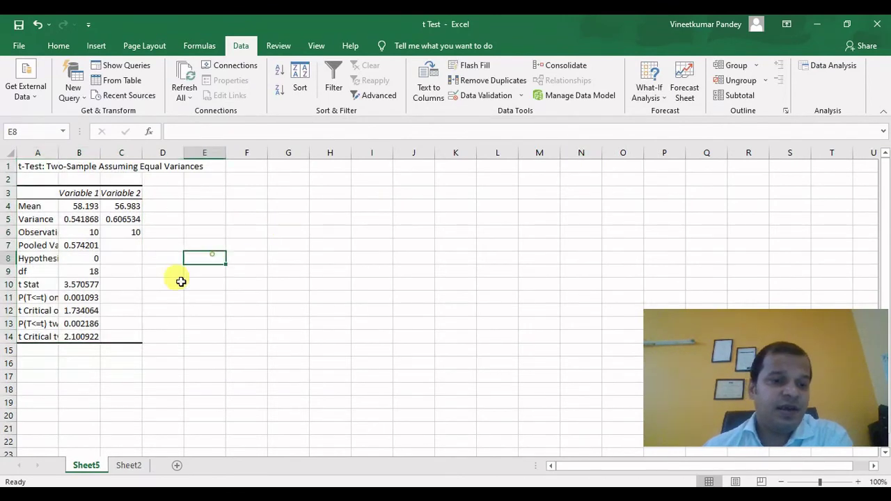
double_click(60, 153)
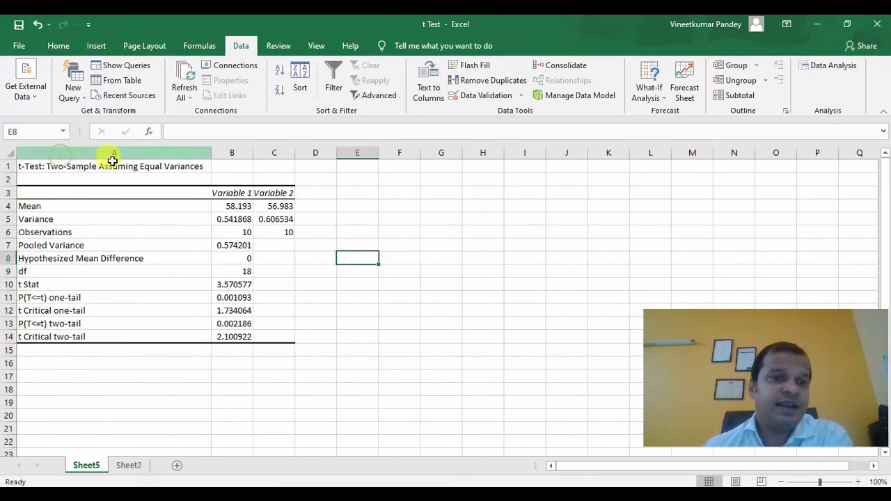
double_click(258, 152)
double_click(303, 152)
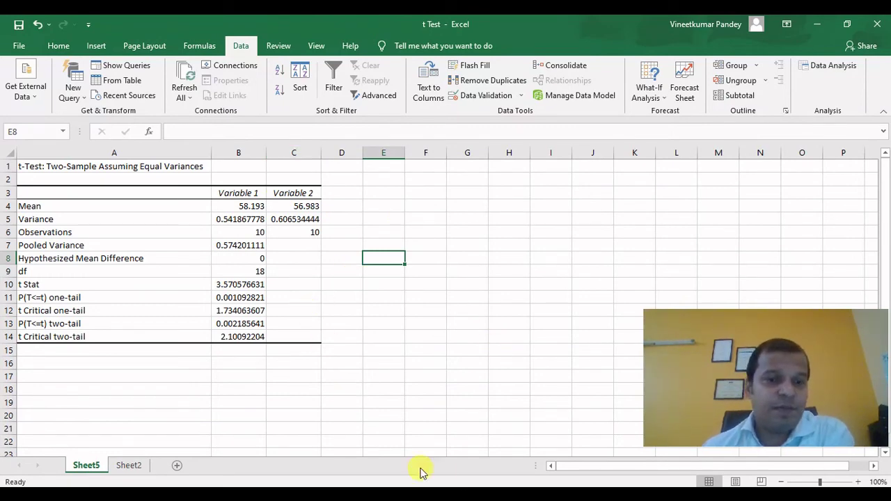
Switch to Minitab, restore its window down and narrow it so the session output sits beside the Excel t-test results.
key("alt+Tab")
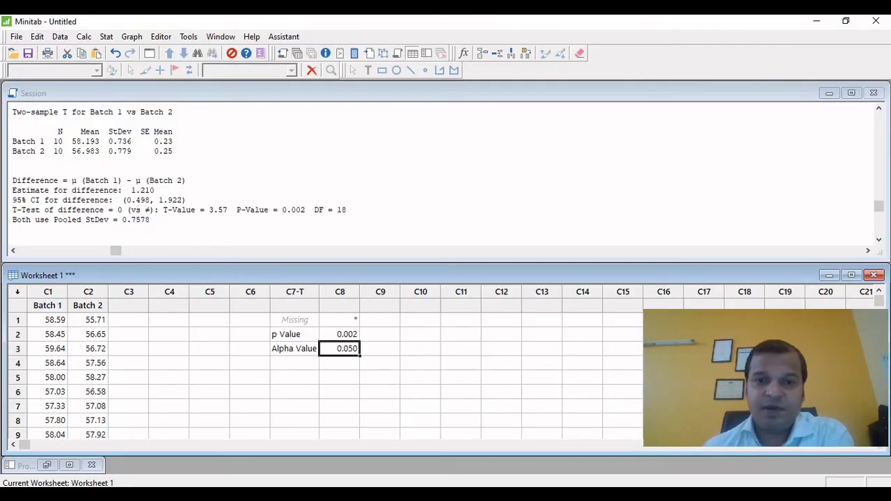
left_click(845, 20)
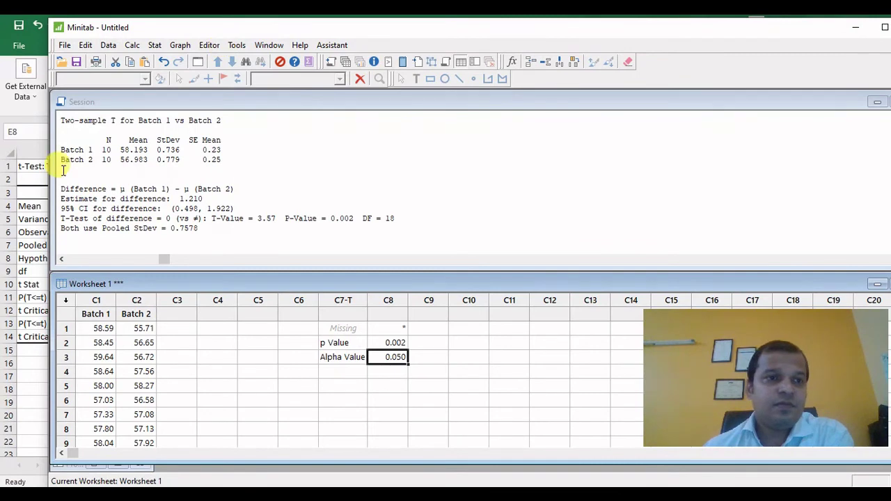
left_click_drag(49, 169, 55, 171)
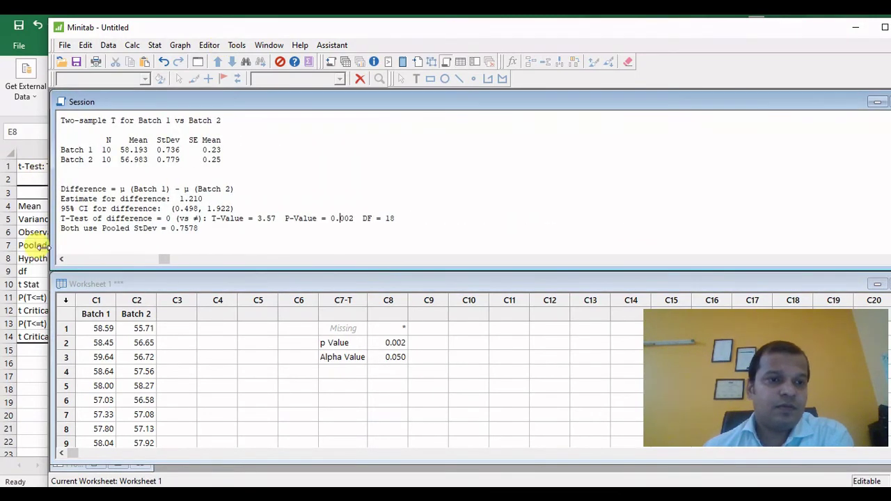
left_click_drag(43, 278, 350, 300)
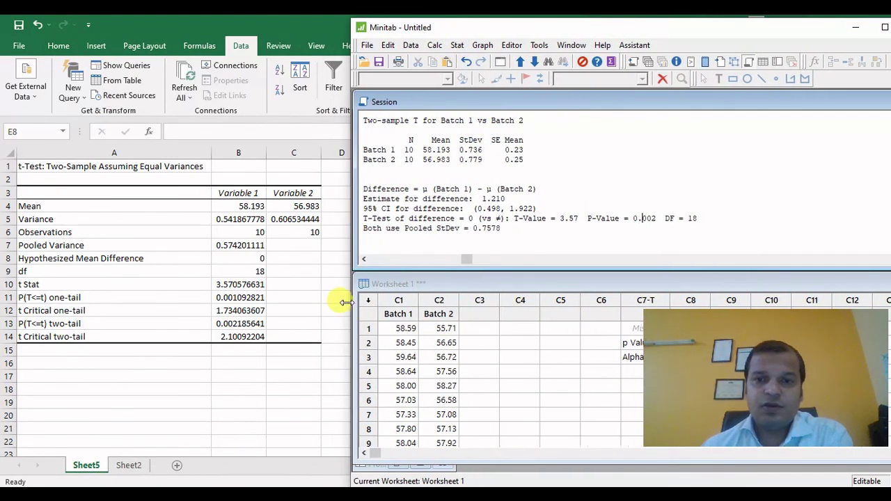
Compare the batch means in the Excel t-test output with those in the Minitab session output.
left_click(42, 206)
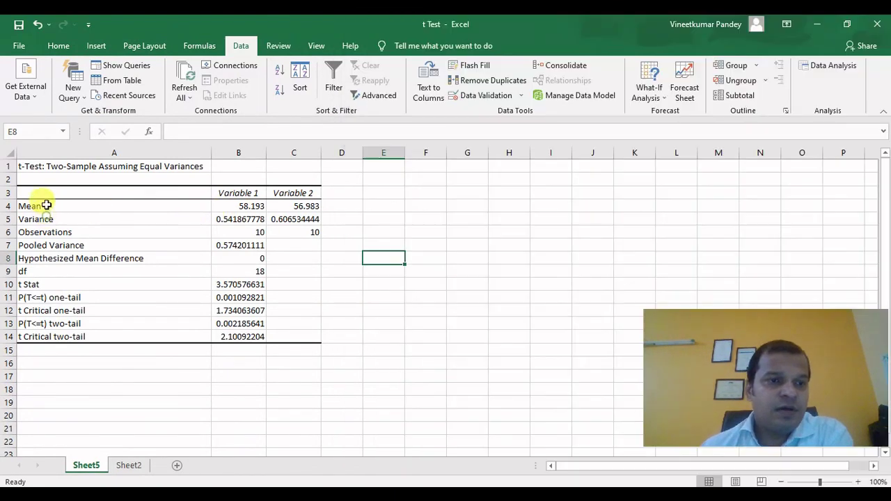
left_click(240, 206)
key("alt+Tab")
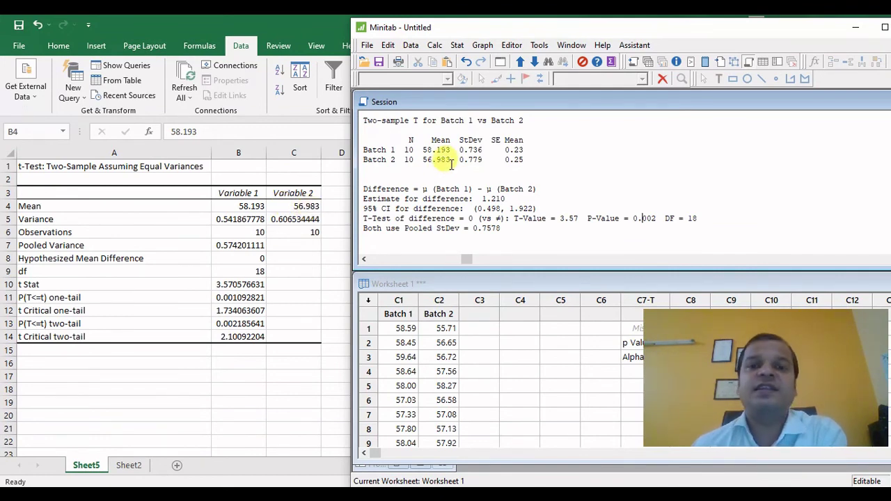
left_click_drag(422, 149, 449, 160)
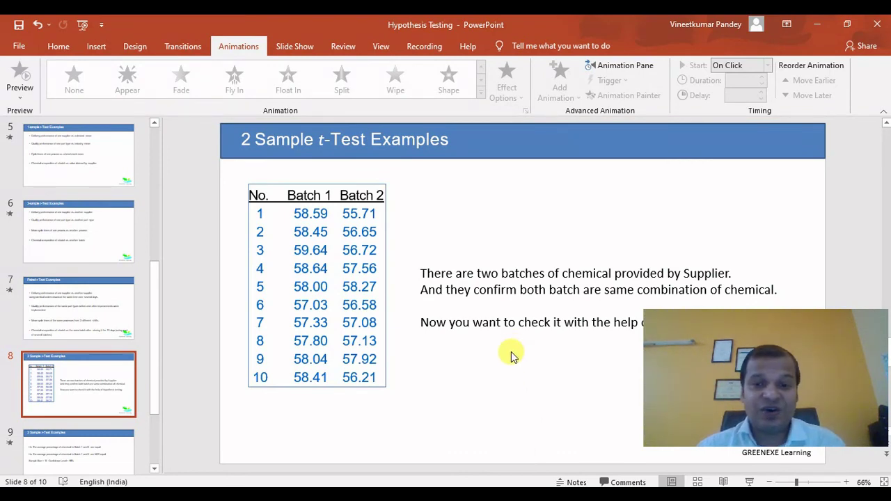
Present the Hypothesis Testing slides in PowerPoint from the "2 Sample t-Test Examples" data slide through the hypotheses to the closing slide.
left_click_drag(791, 333, 794, 40)
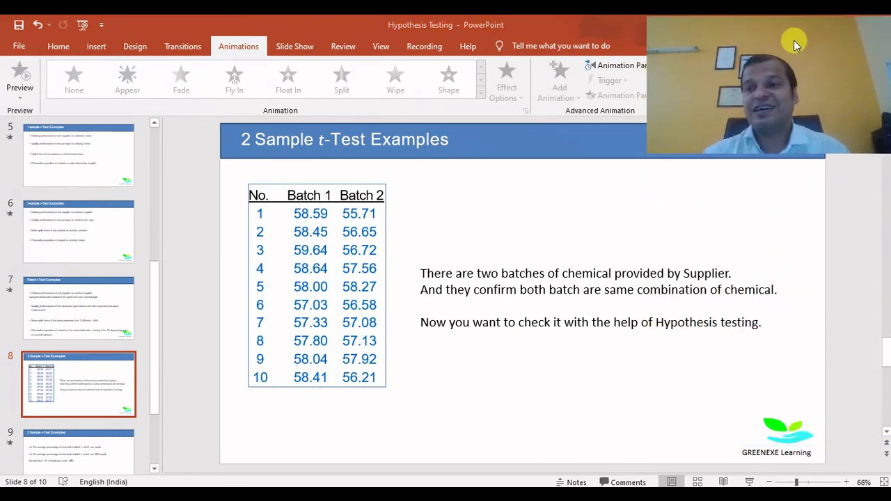
left_click(748, 482)
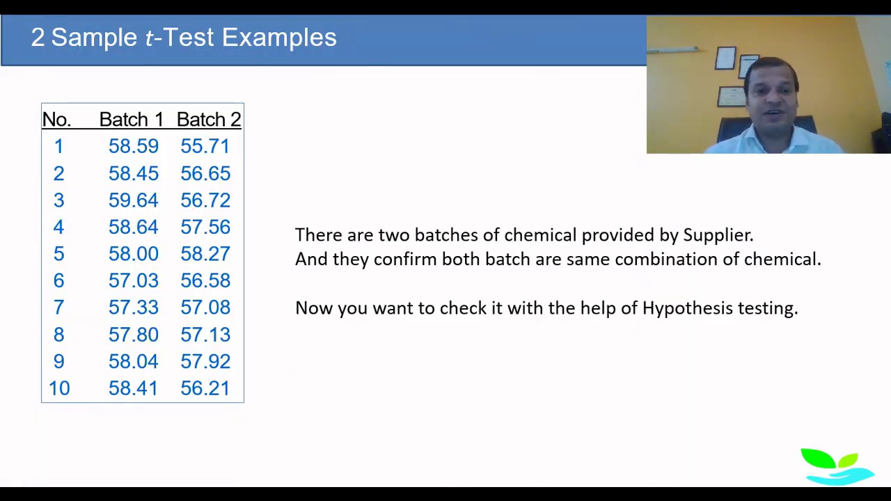
key("Right")
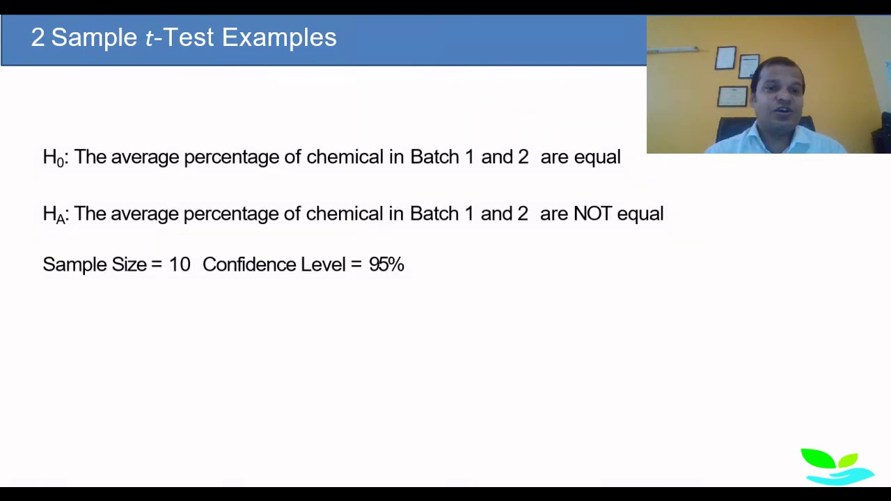
key("Right")
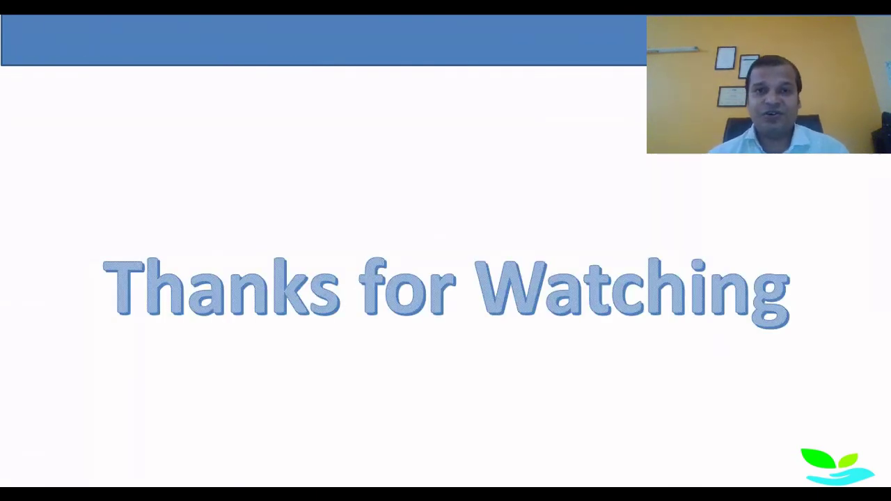